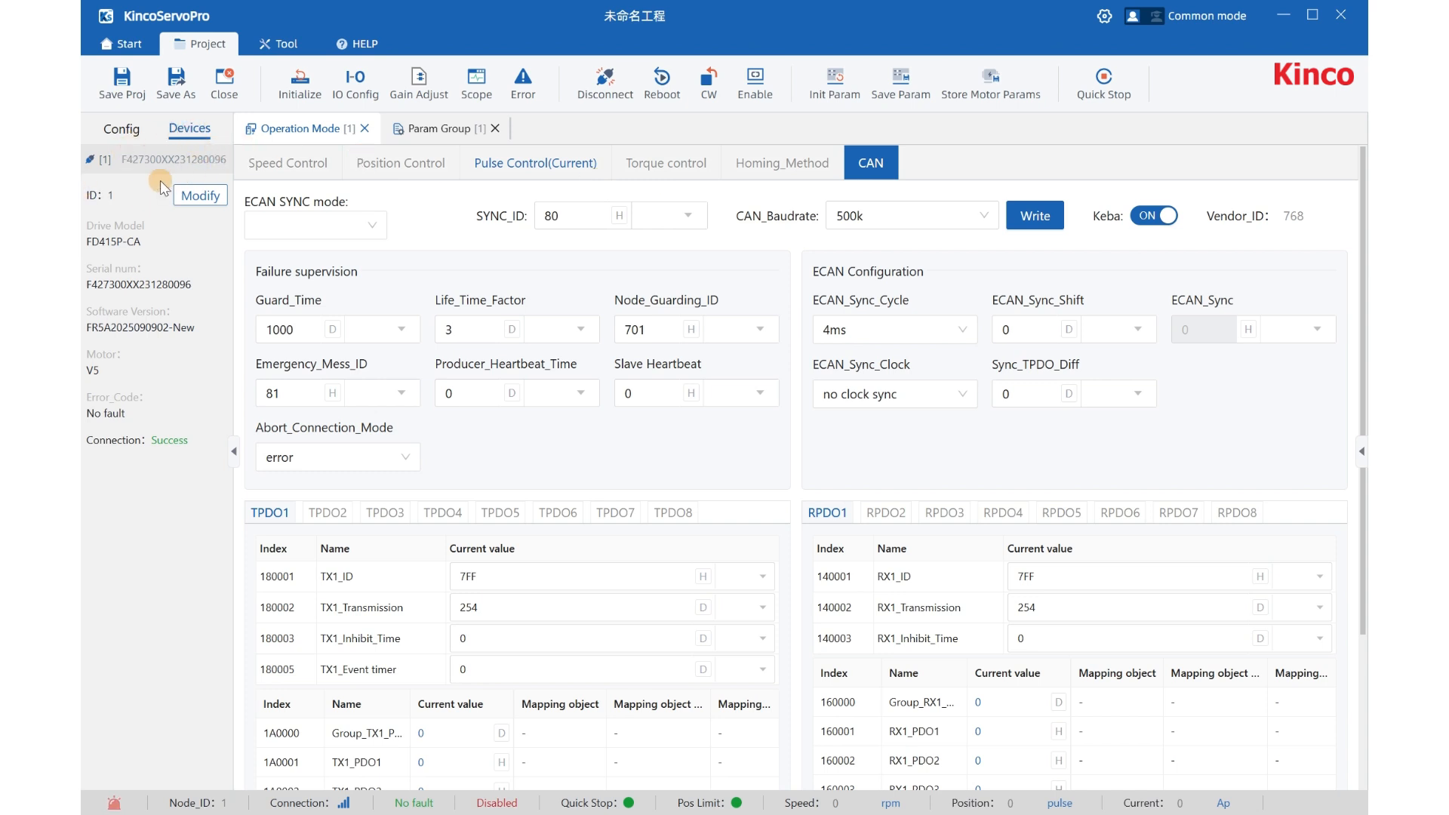
- Review the drive's node ID modification dialog, the CAN baud rate, the SYNC_ID and the available ECAN SYNC modes without changing them
click(198, 198)
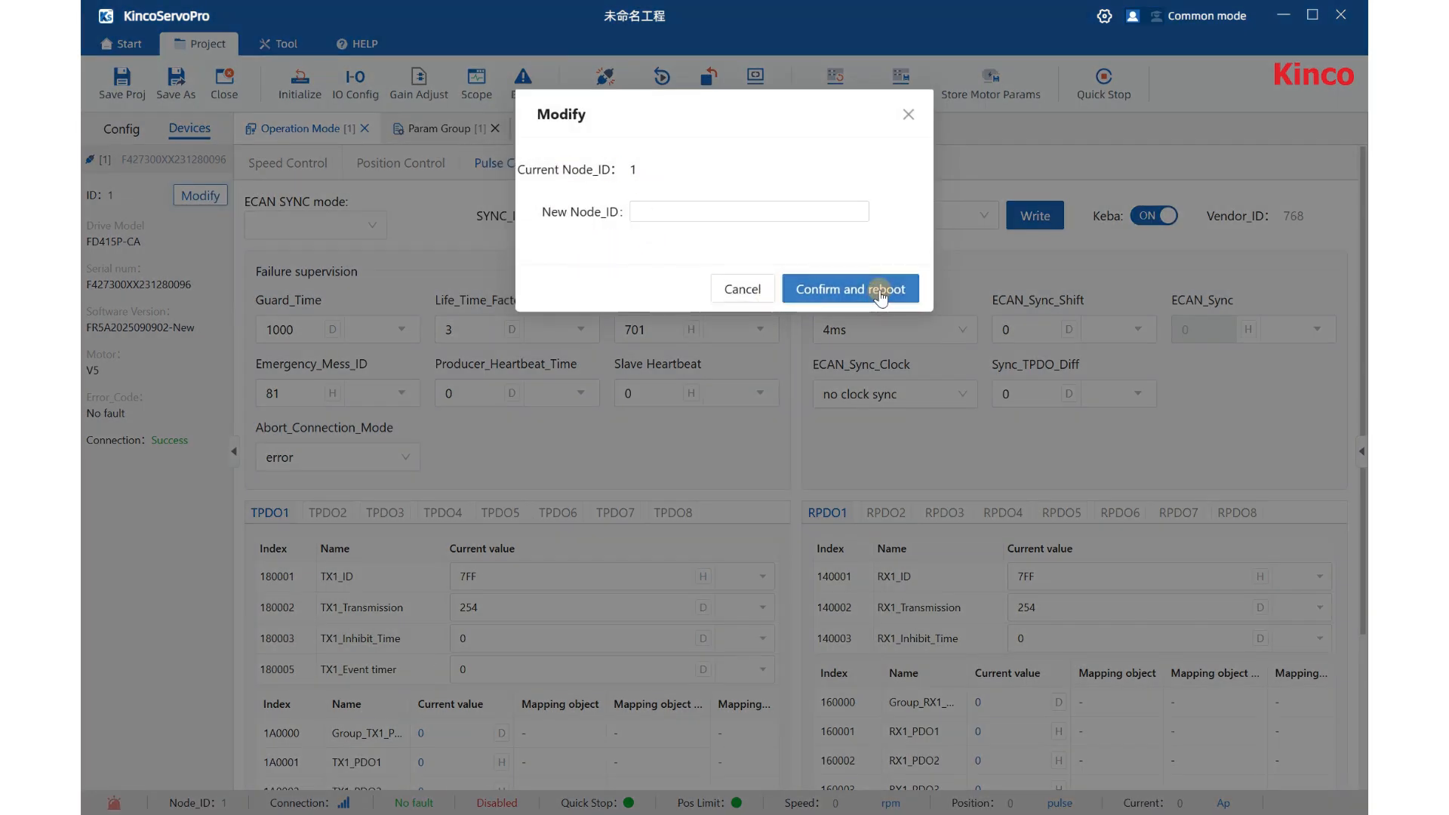
click(908, 114)
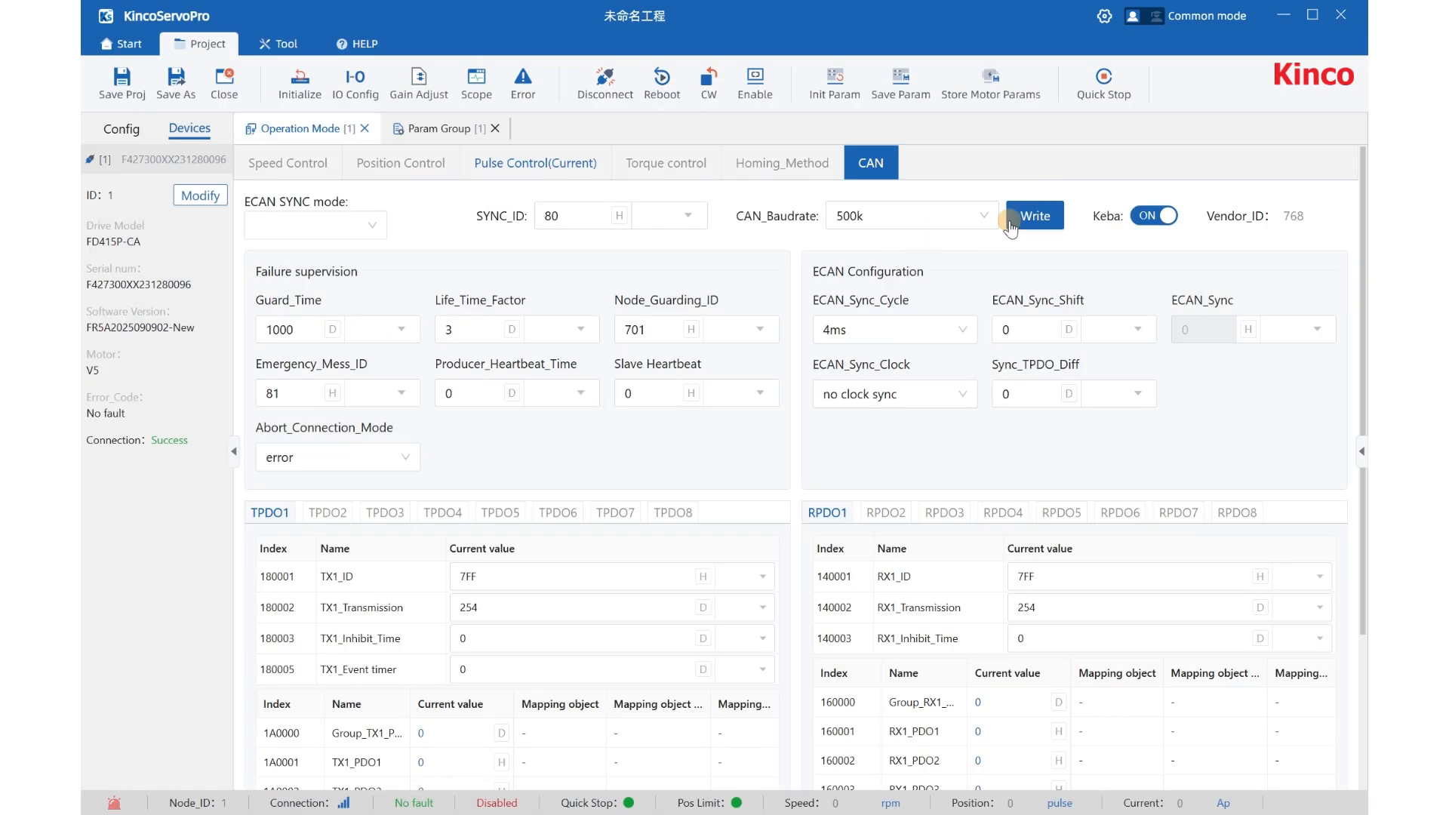
click(1048, 221)
click(573, 222)
click(355, 226)
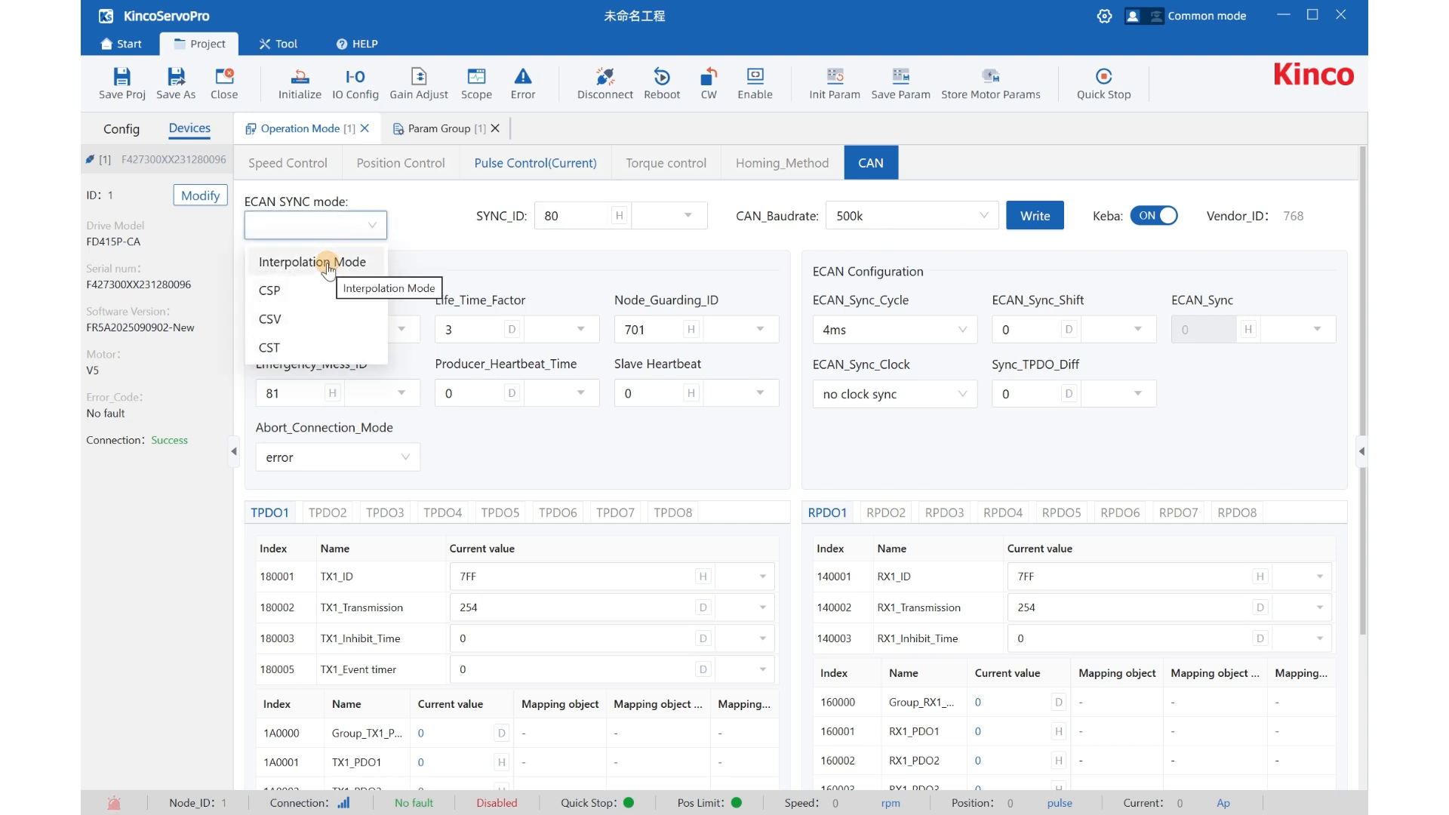
click(611, 279)
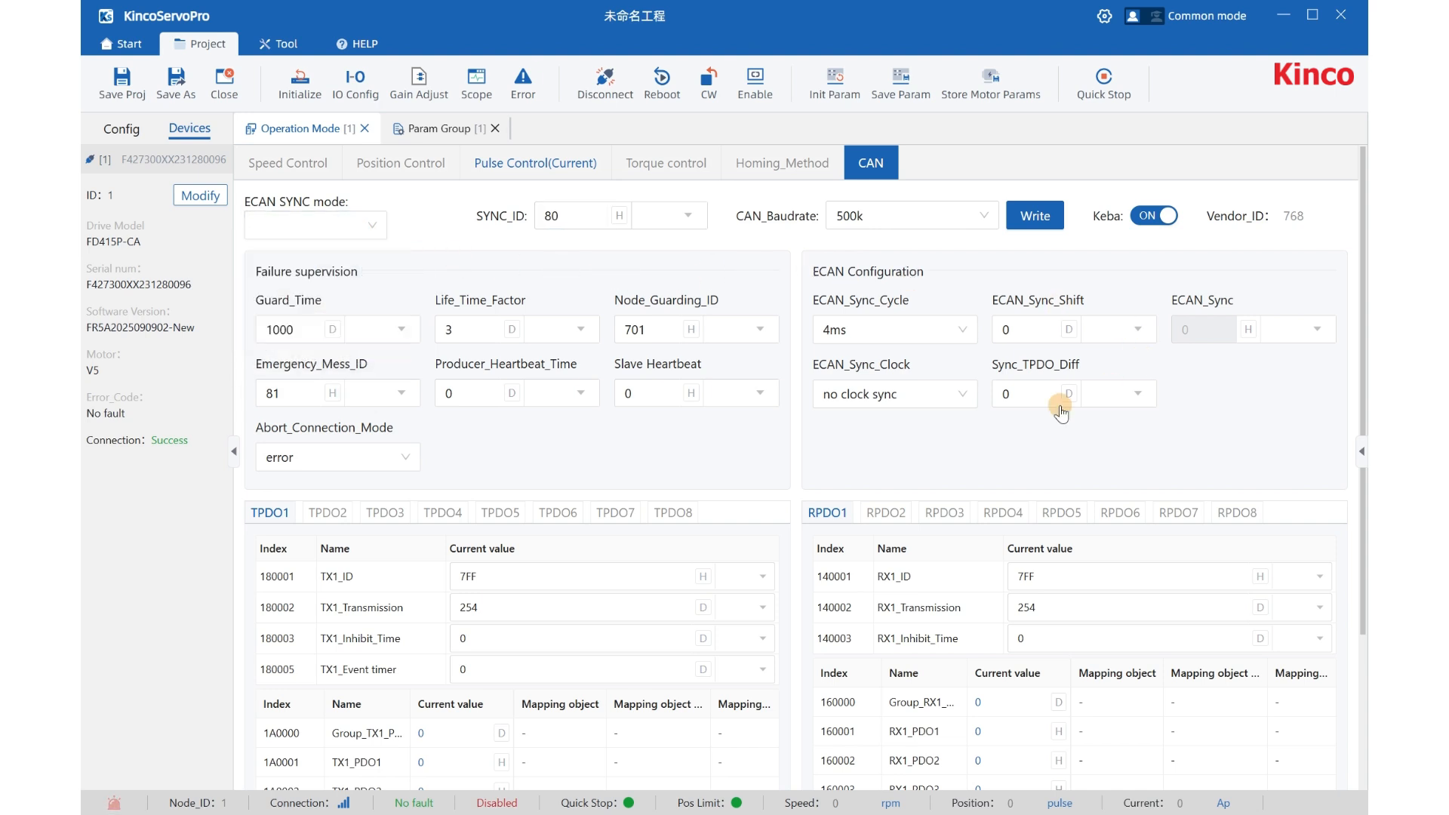
- Check the available options for ECAN_Sync_Clock and Abort_Connection_Mode, leaving both selections as they are
click(914, 392)
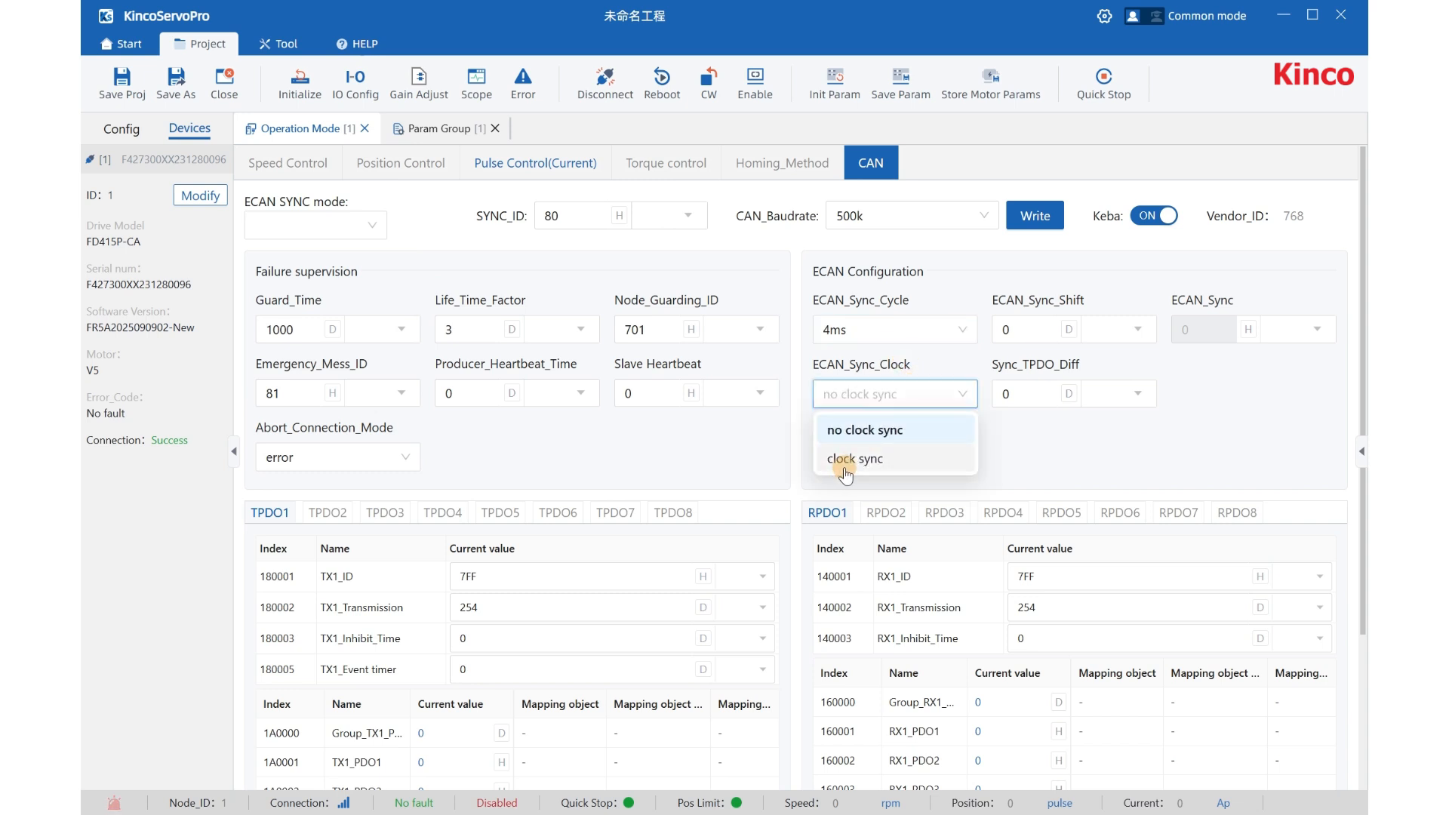
click(702, 456)
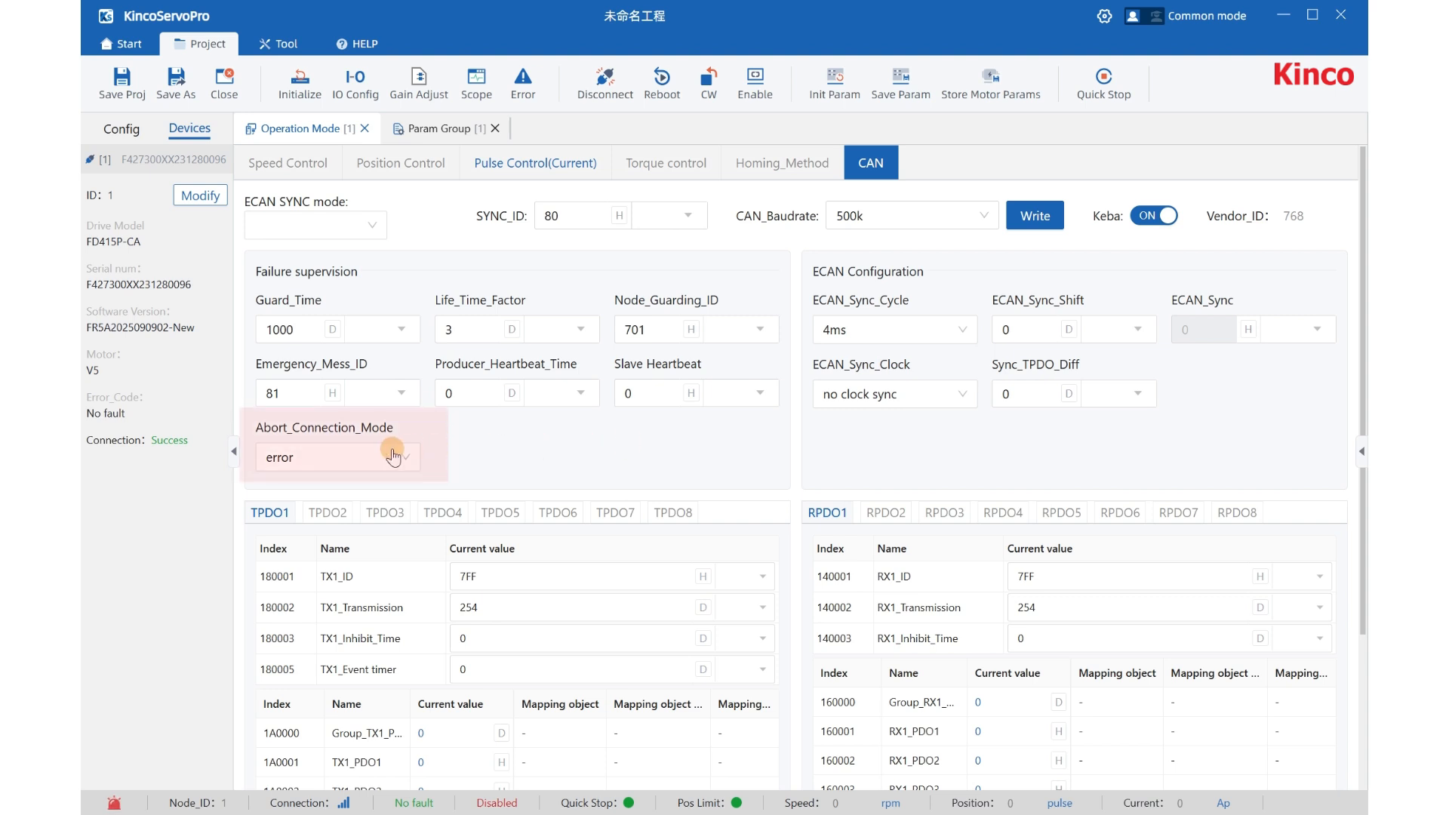
click(366, 456)
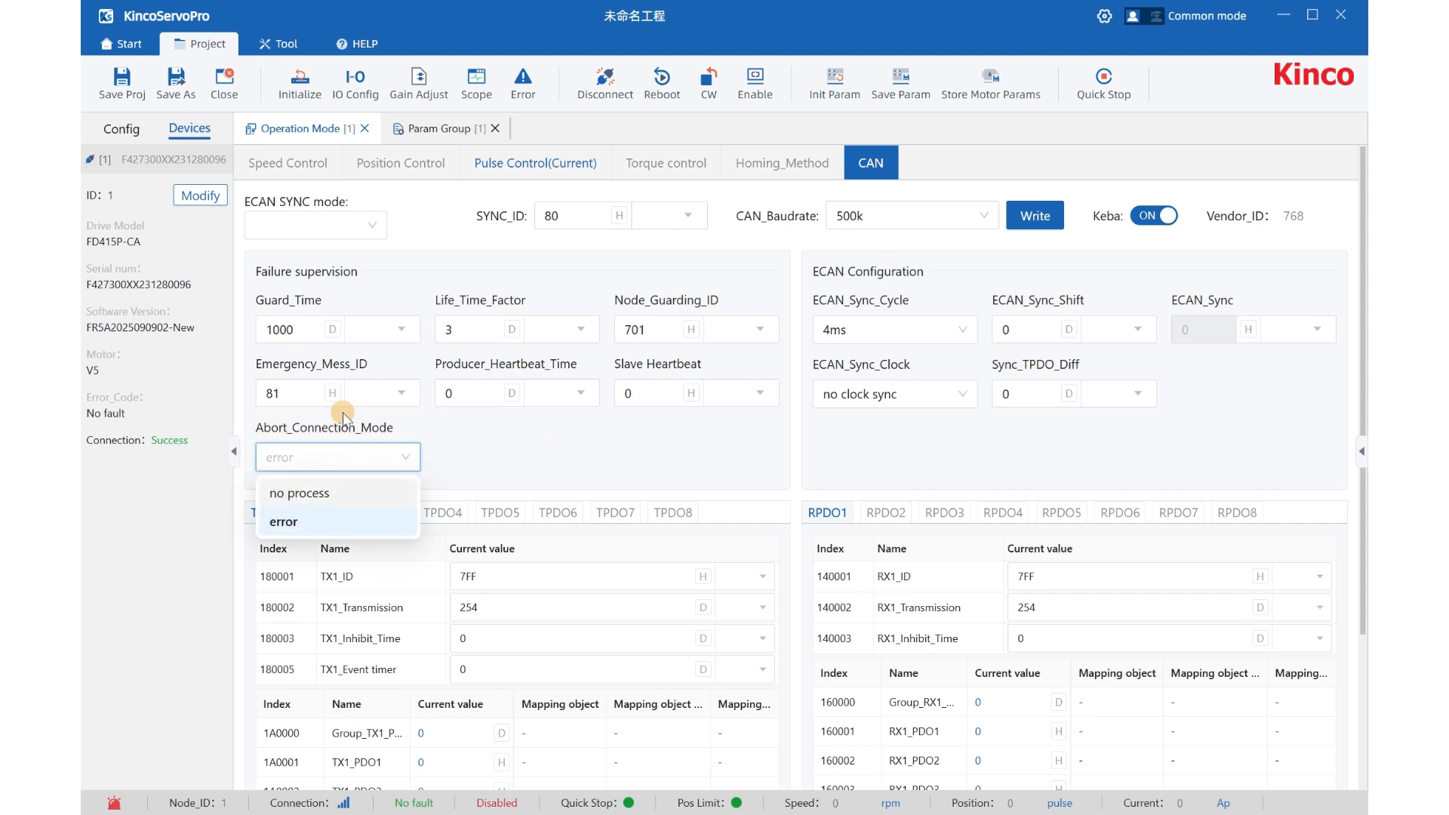
click(487, 451)
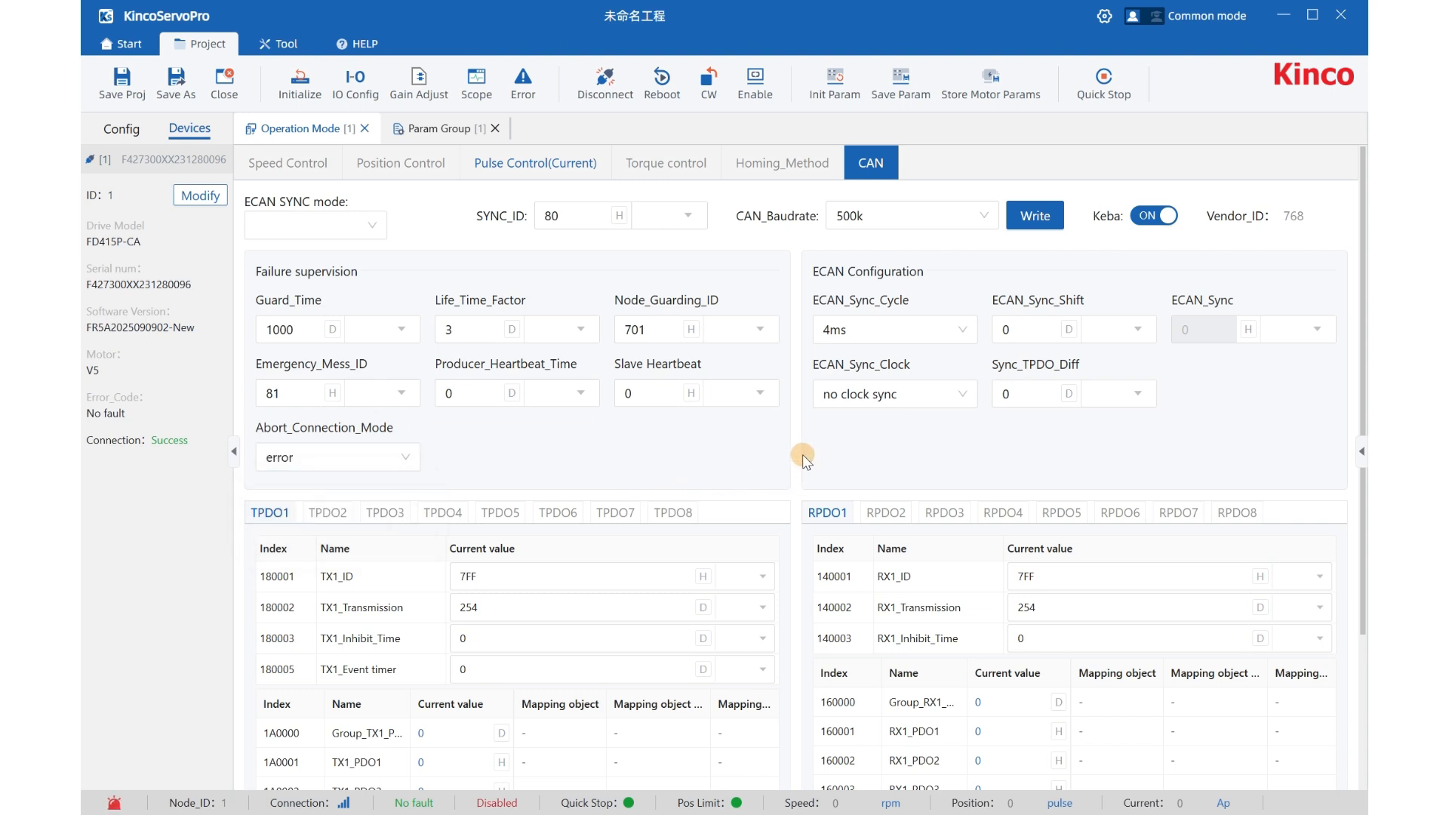
- Examine the TPDO1 and RPDO1 tables, including the TX1_ID, TX1_Transmission and TX1_Inhibit_Time entries
scroll(803, 456, down, 3)
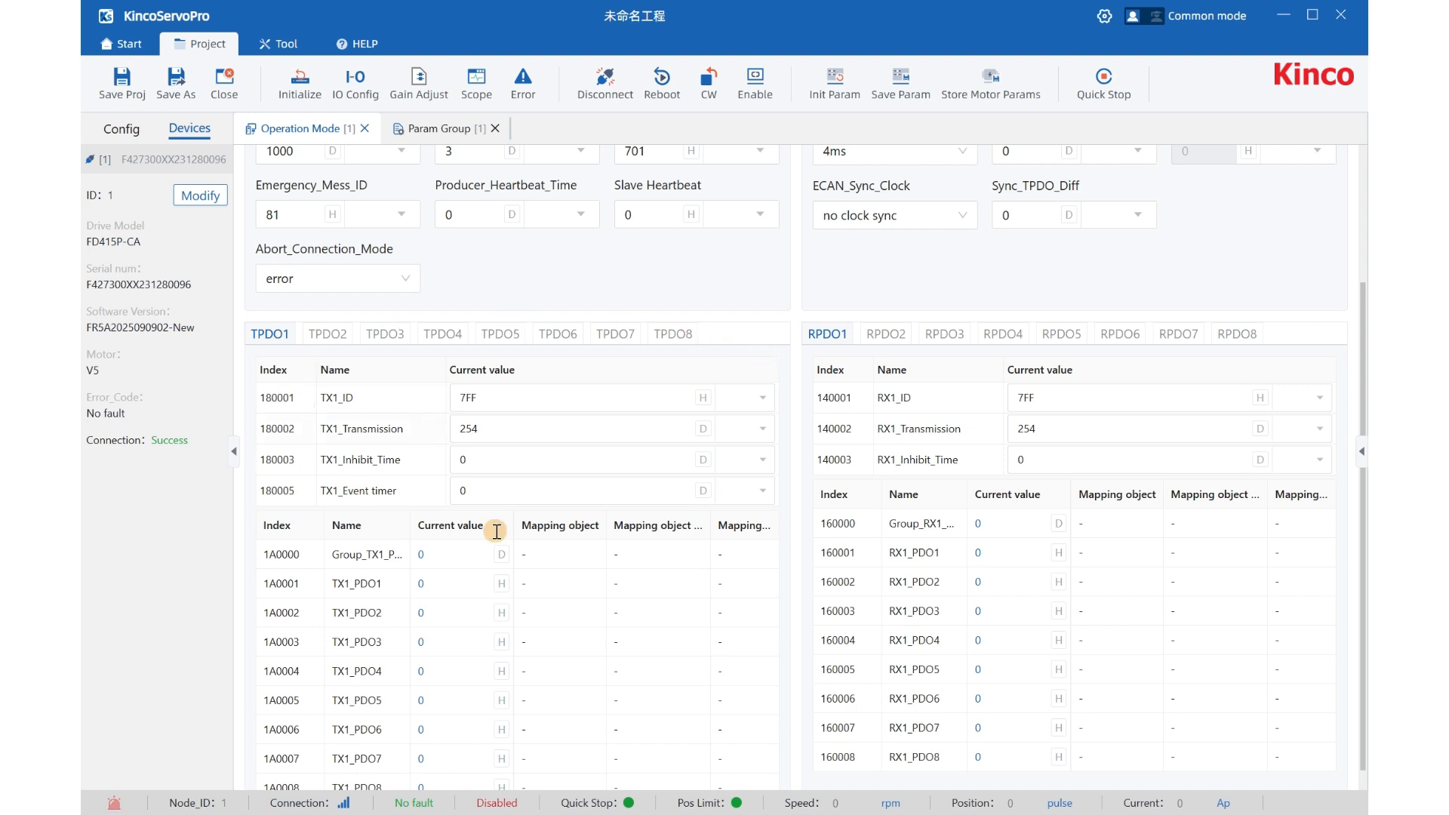
click(581, 398)
click(564, 433)
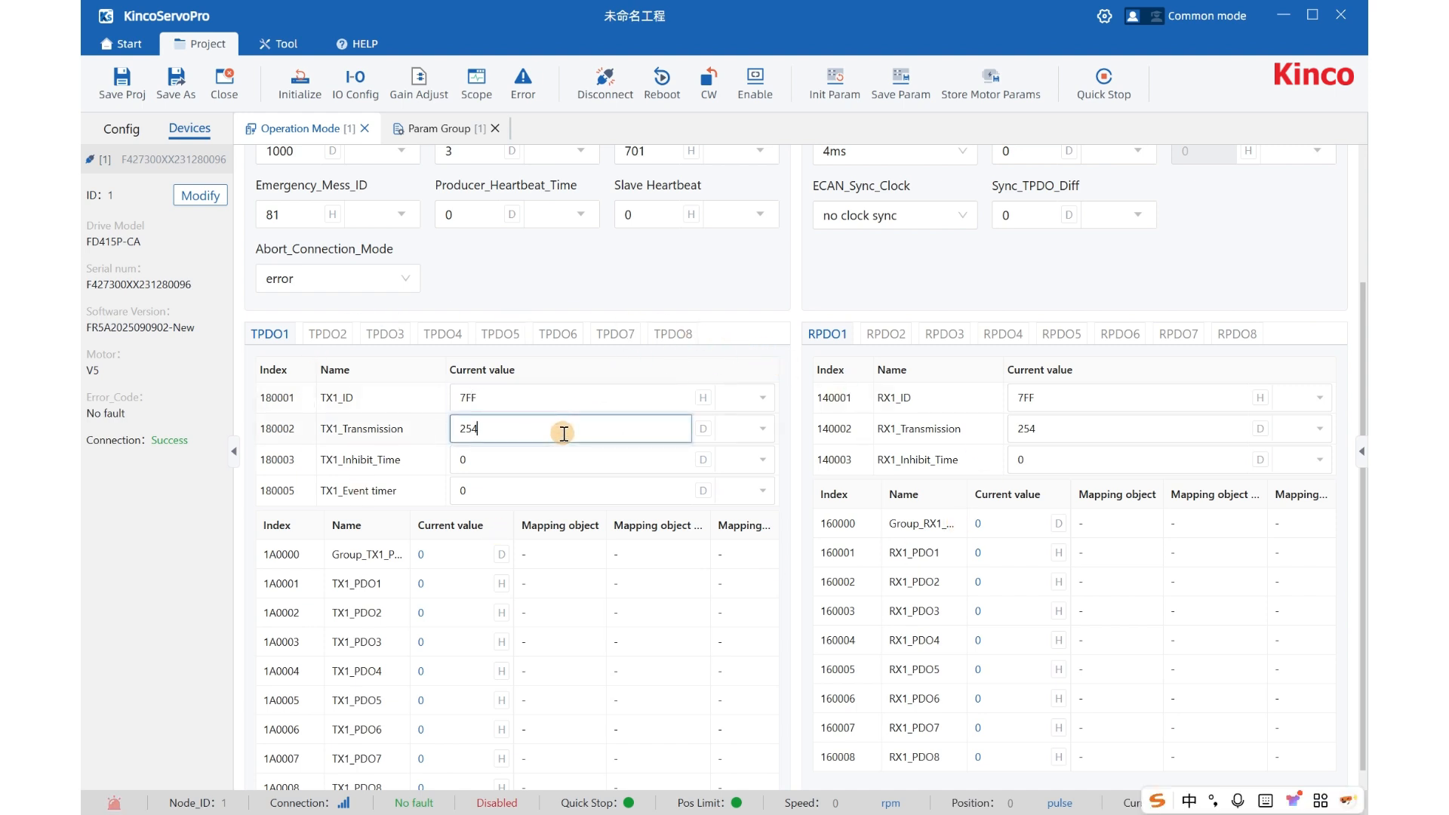
click(556, 457)
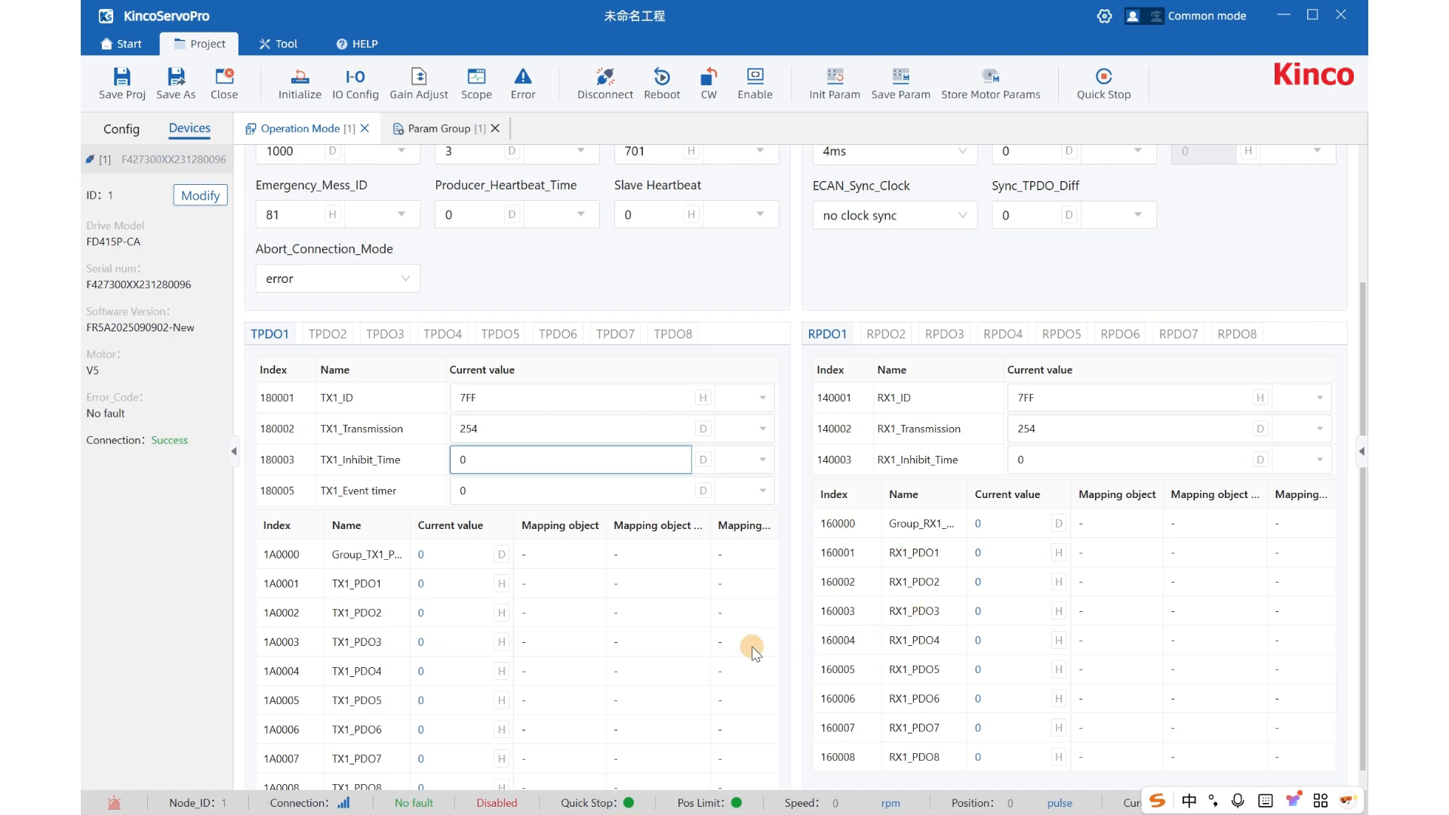
click(796, 487)
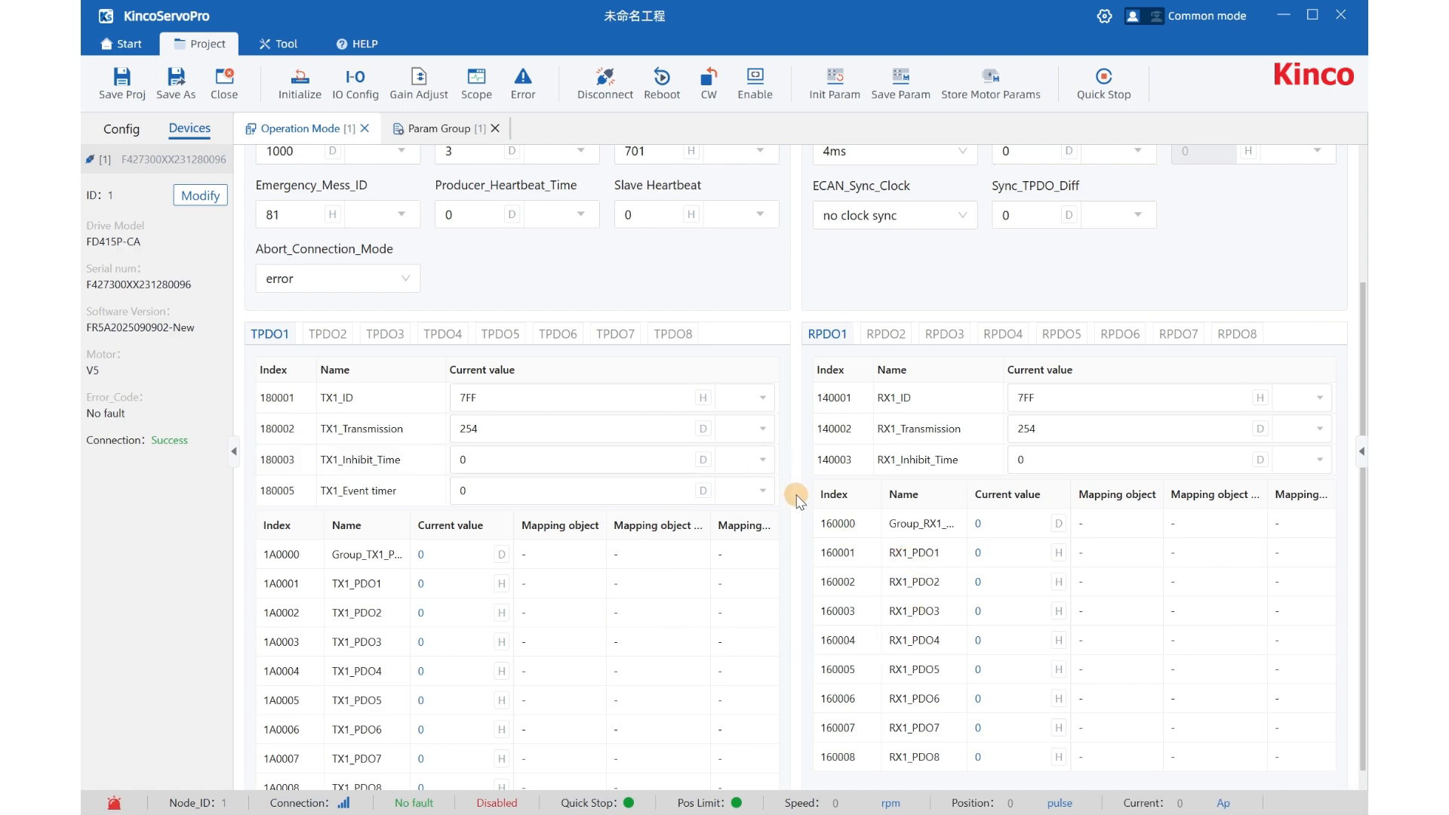
- View the drive's Velocity Loop parameter group and return to the CAN settings of the operation mode
click(460, 143)
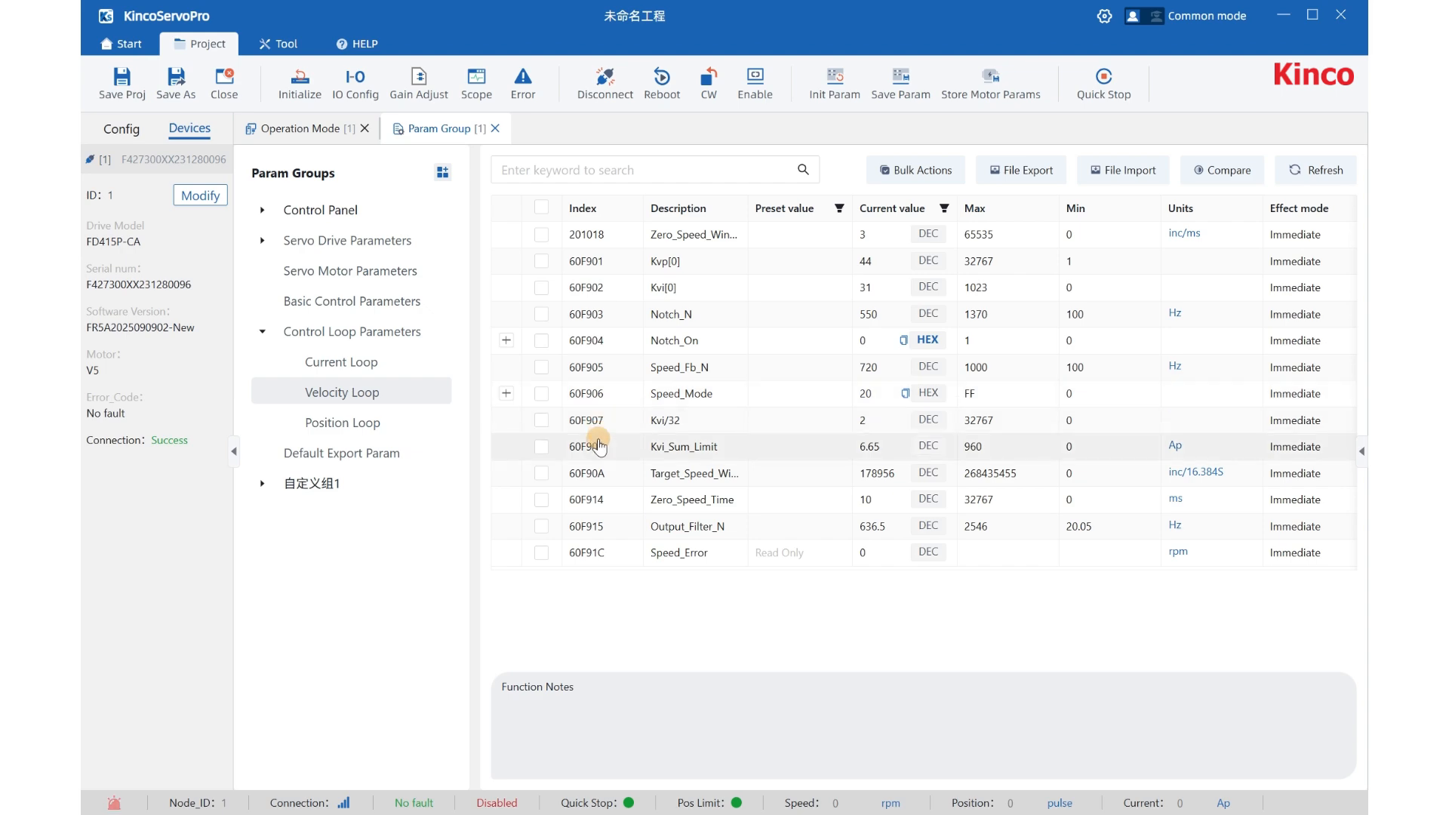
click(300, 129)
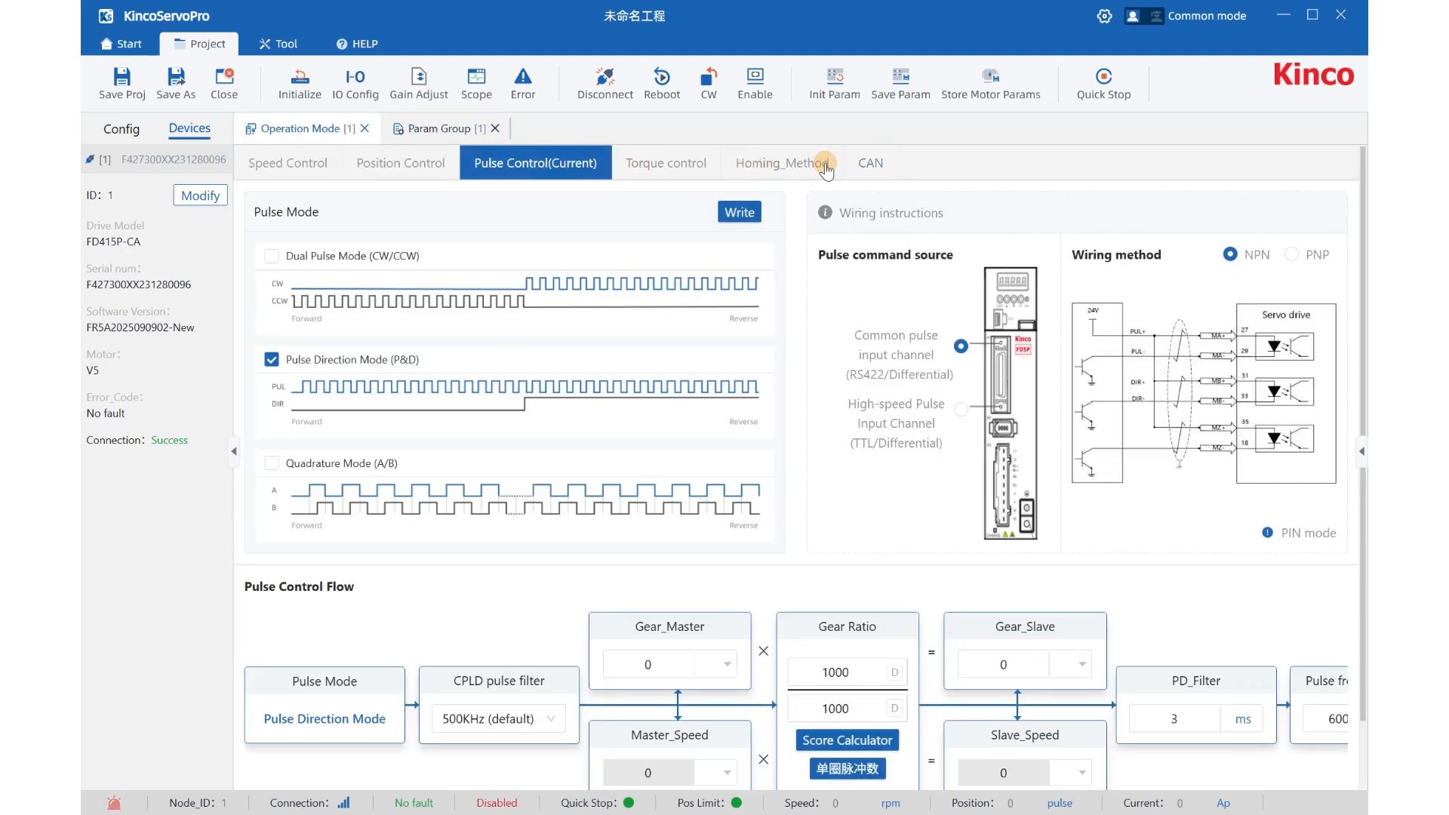
click(869, 163)
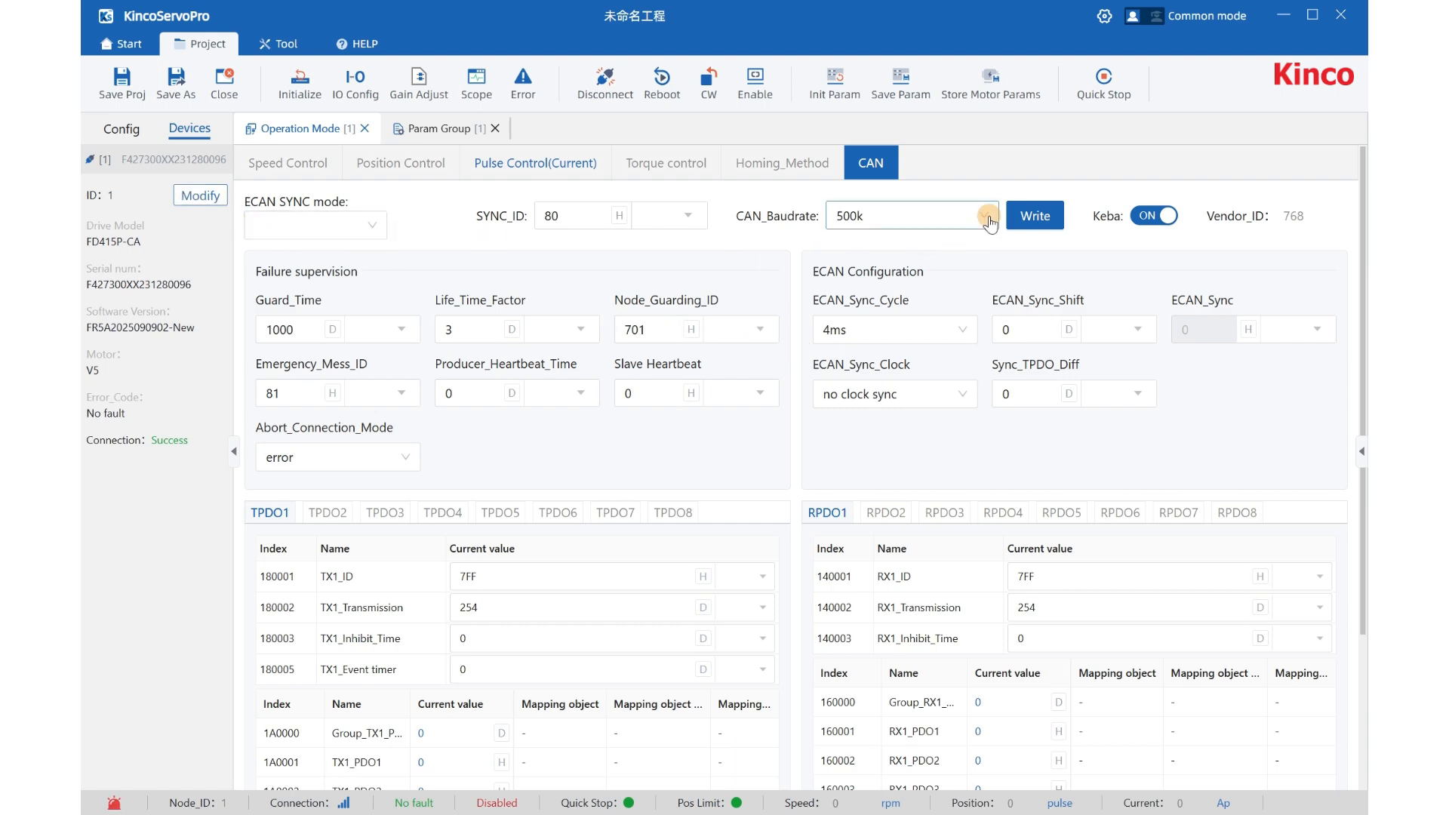
- Switch to KincoBuilder and review the CANopen global and network settings and the TPDO 1 and RPDO 1 mappings of the FD driver slave
key(alt+Tab)
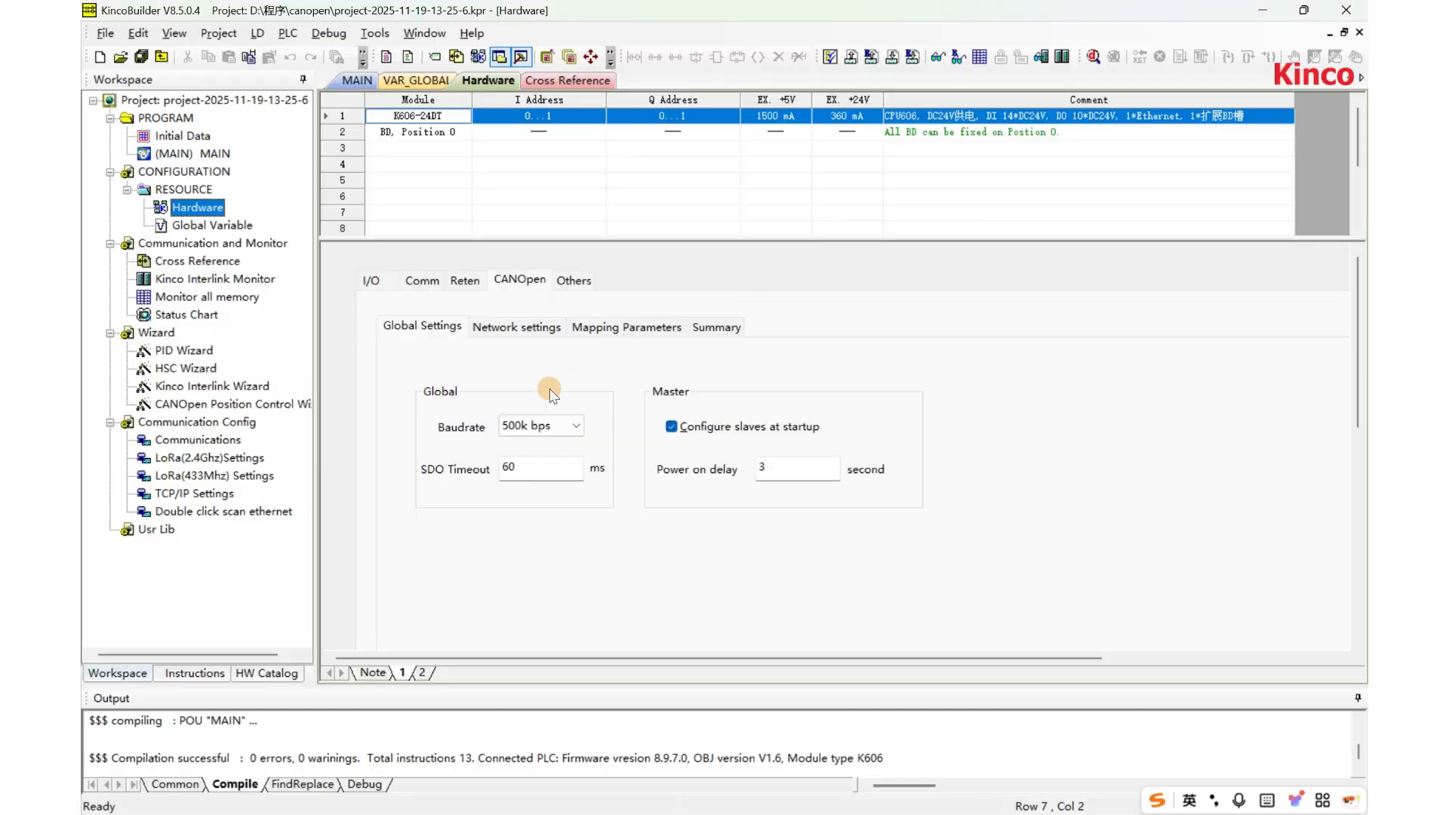
click(516, 326)
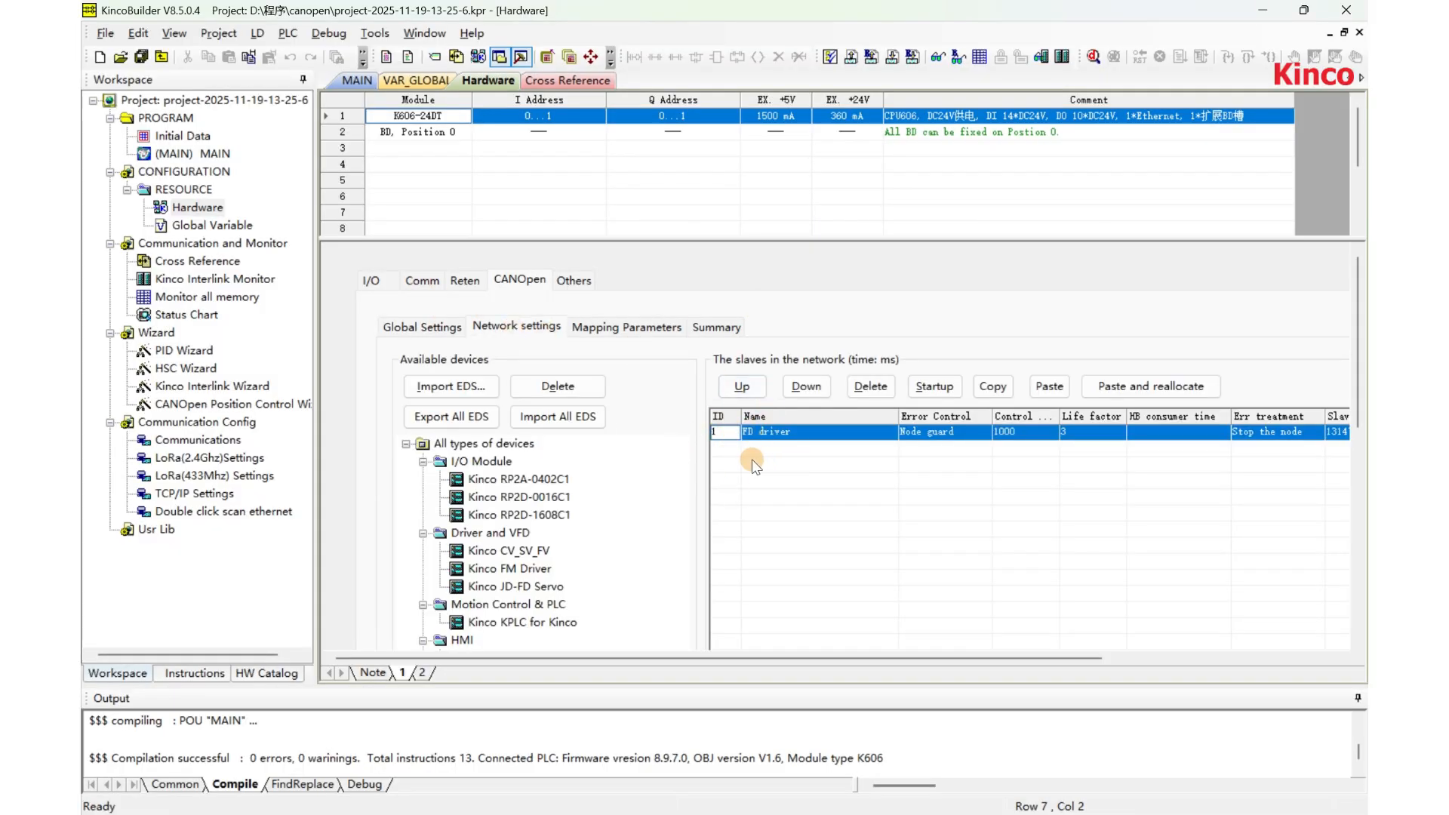
click(636, 332)
click(489, 433)
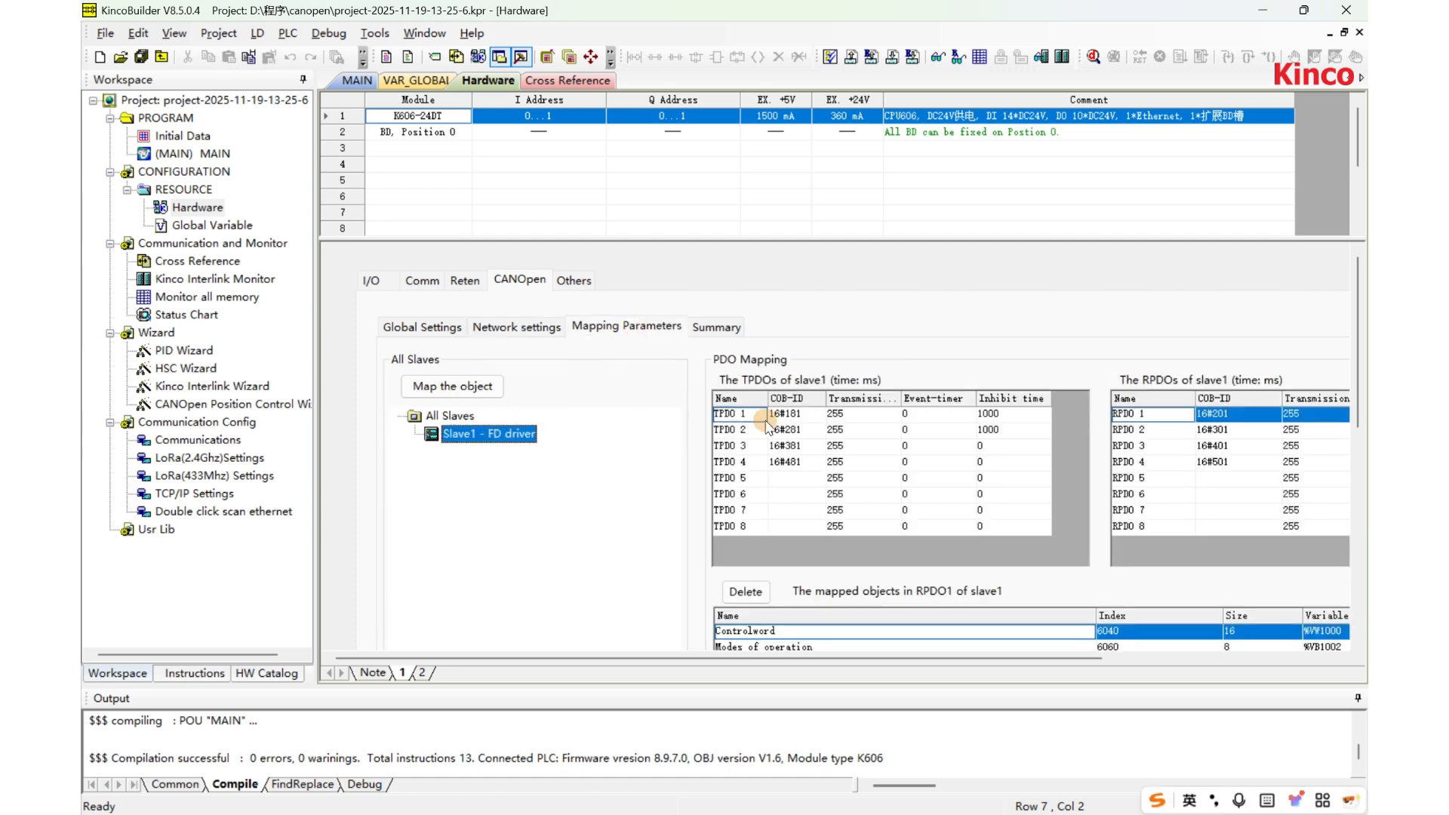
scroll(927, 421, down, 2)
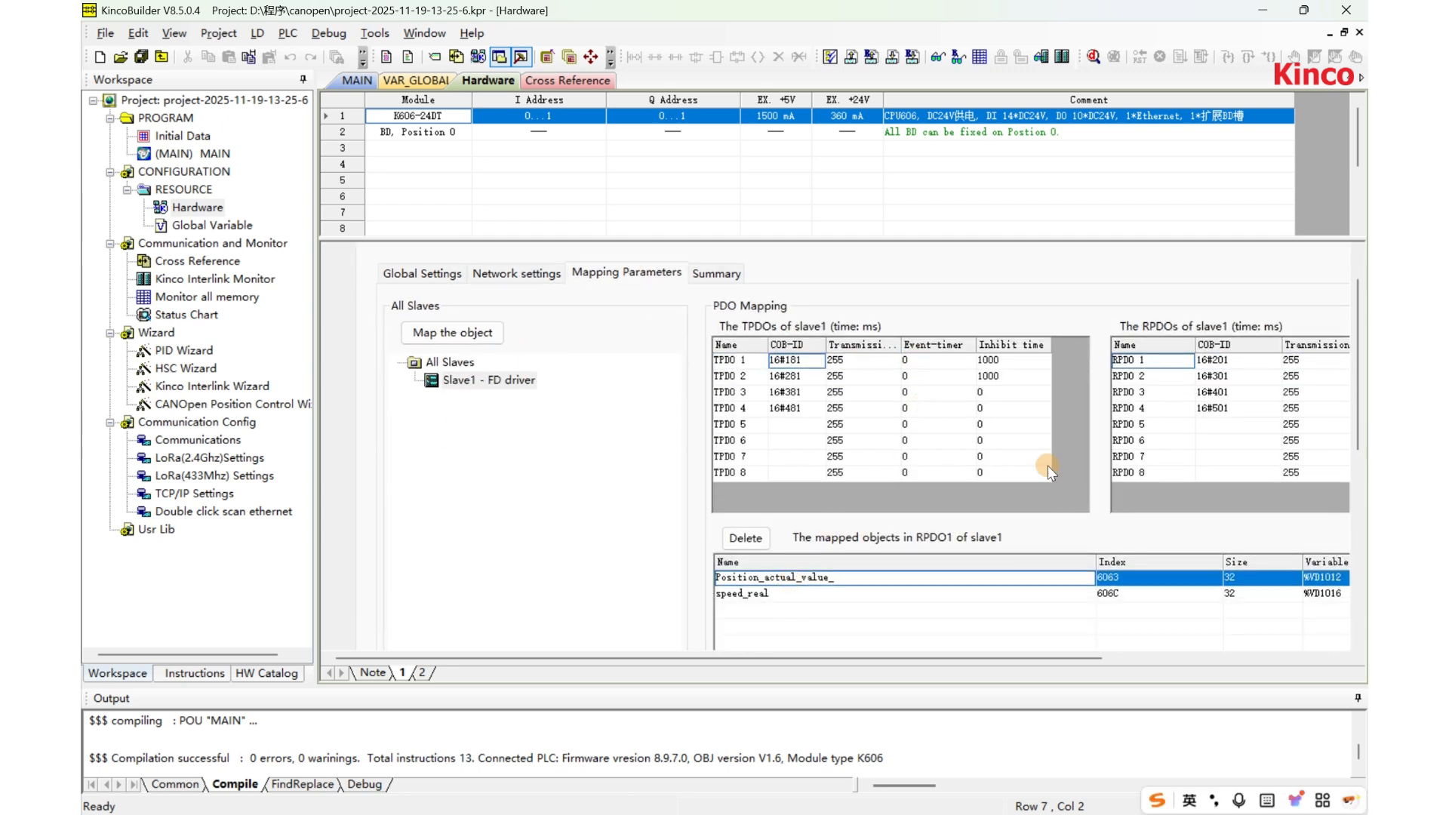
click(1212, 360)
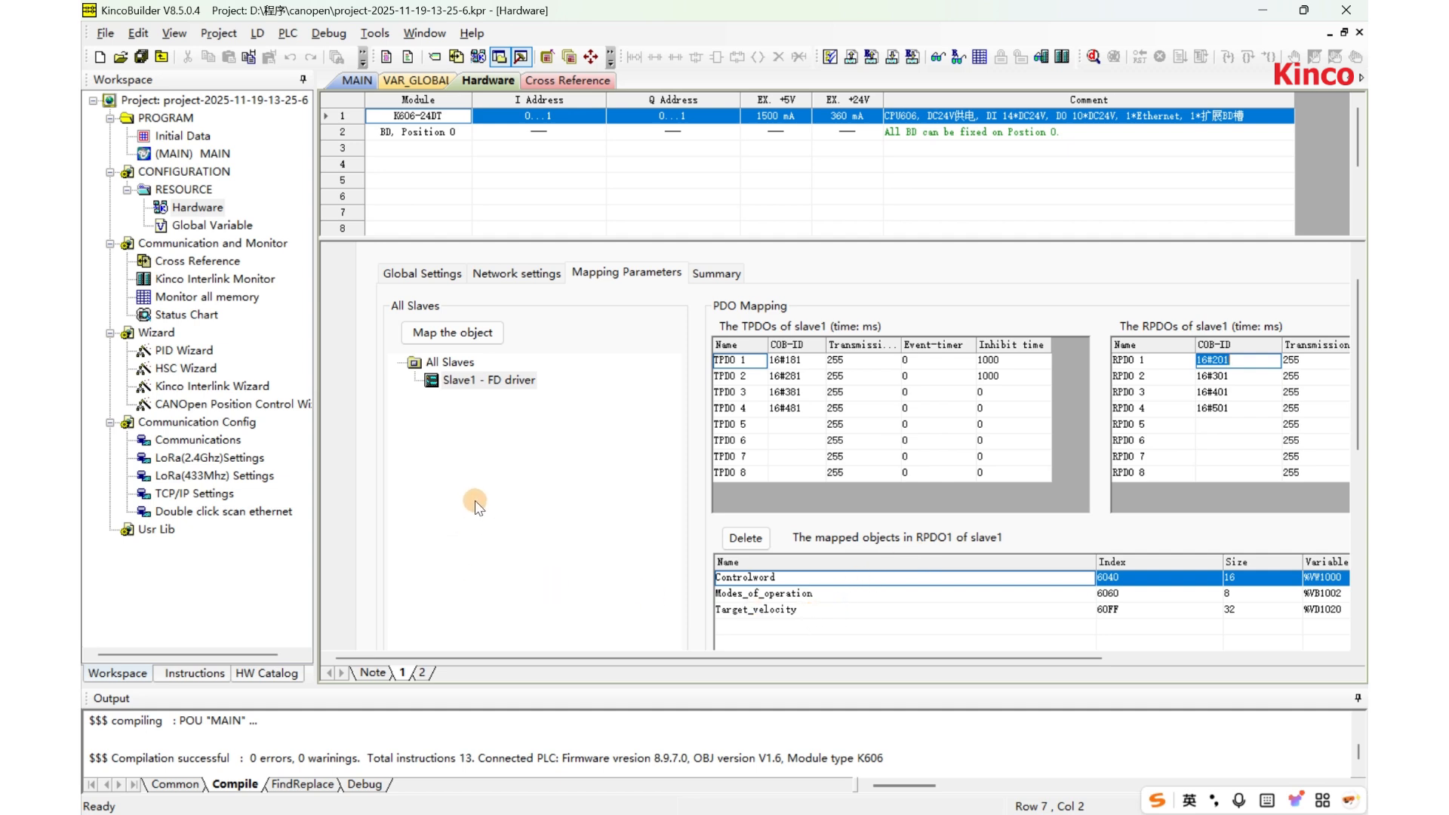
- Review the ladder networks of the MAIN program and download the project to the PLC
click(359, 80)
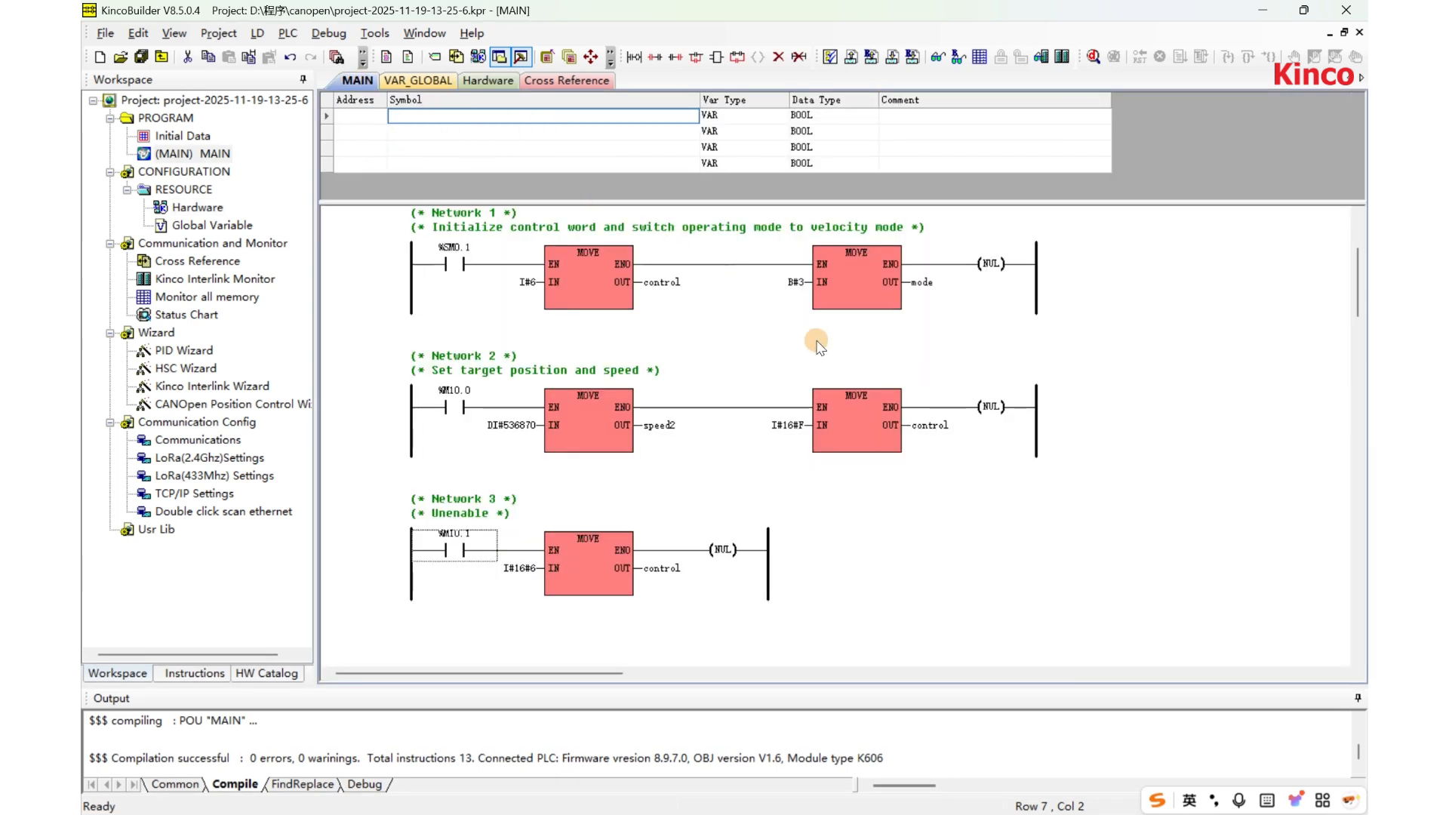
scroll(819, 345, up, 2)
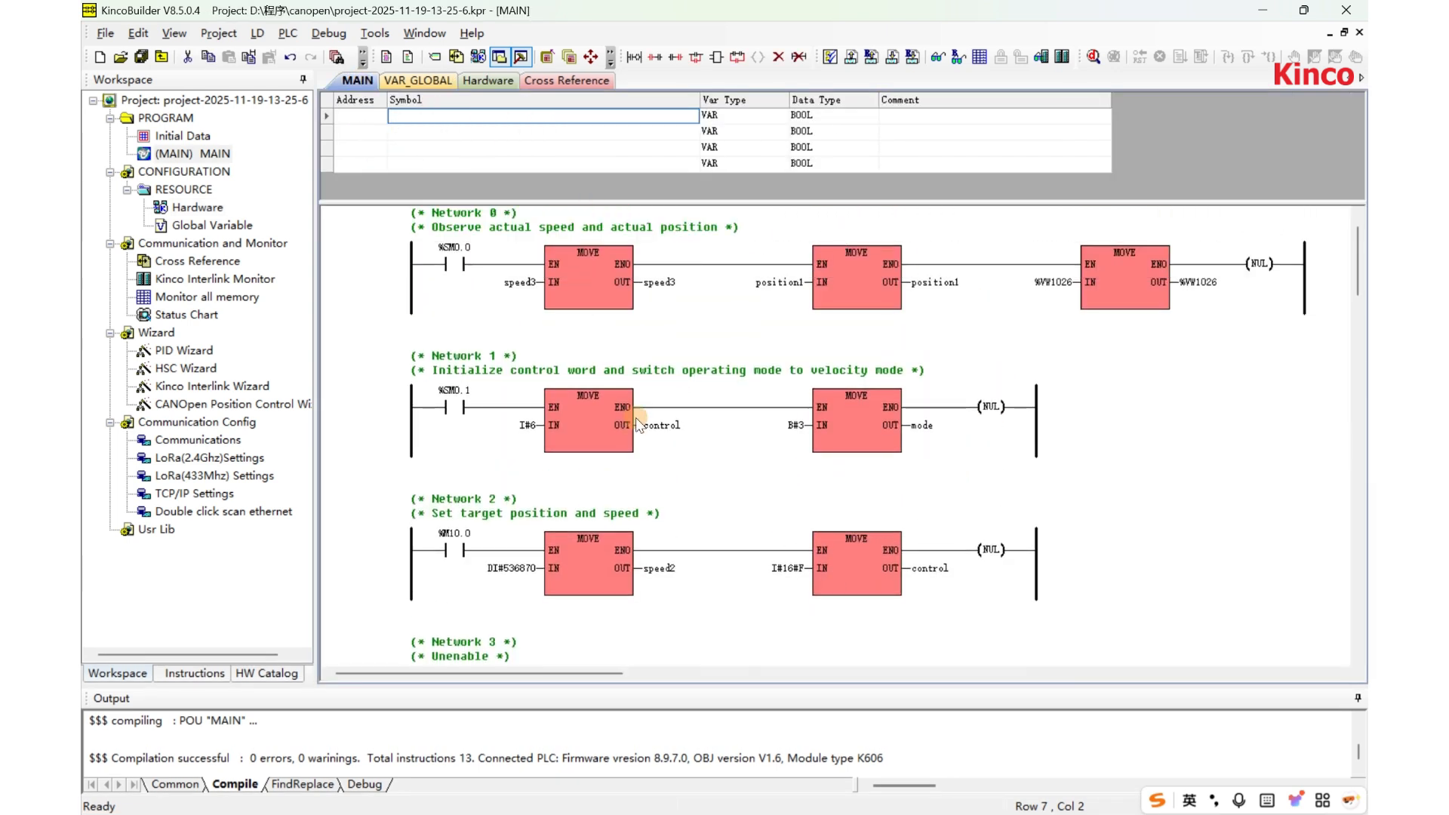
click(892, 56)
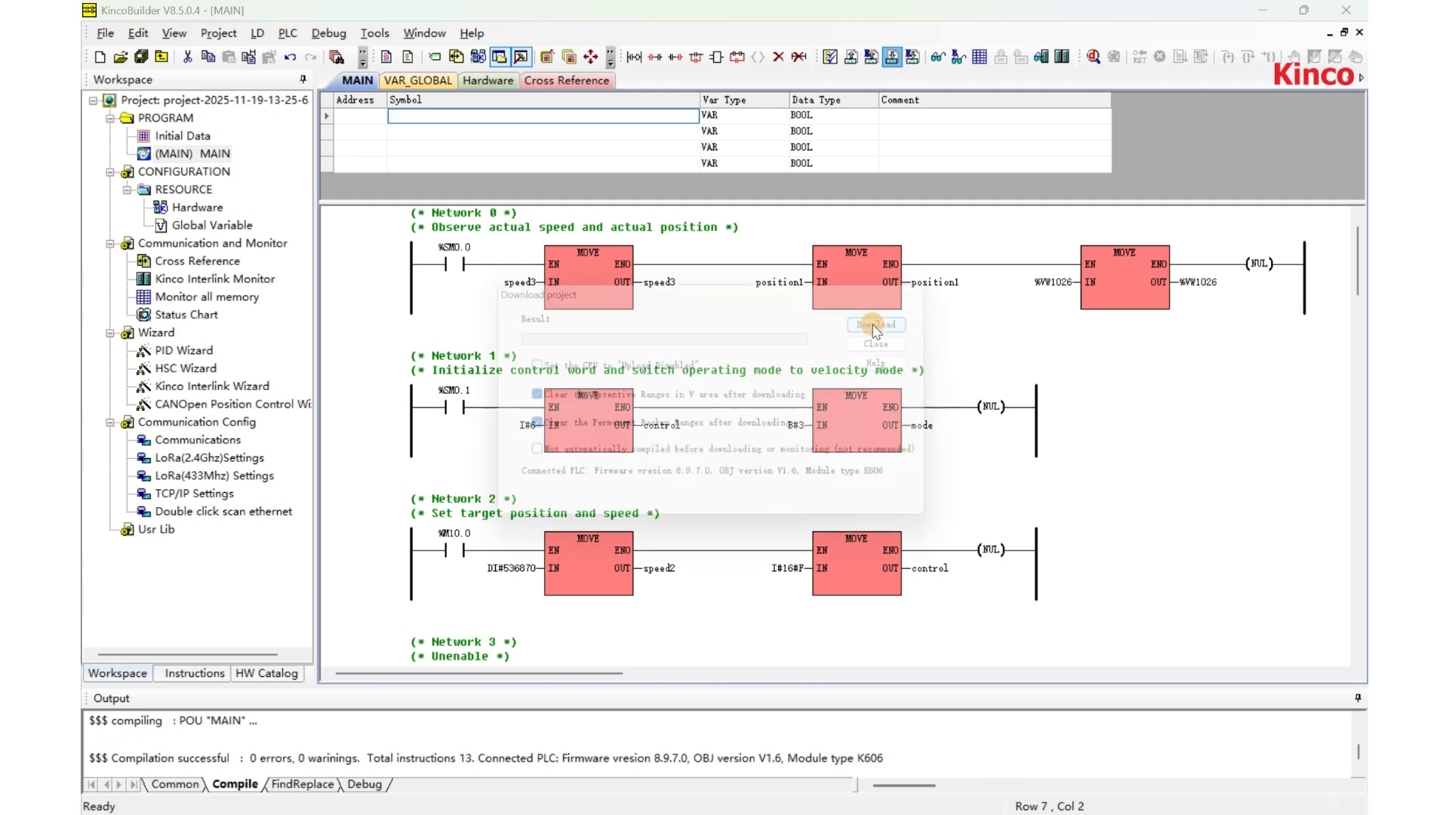
click(875, 324)
click(802, 397)
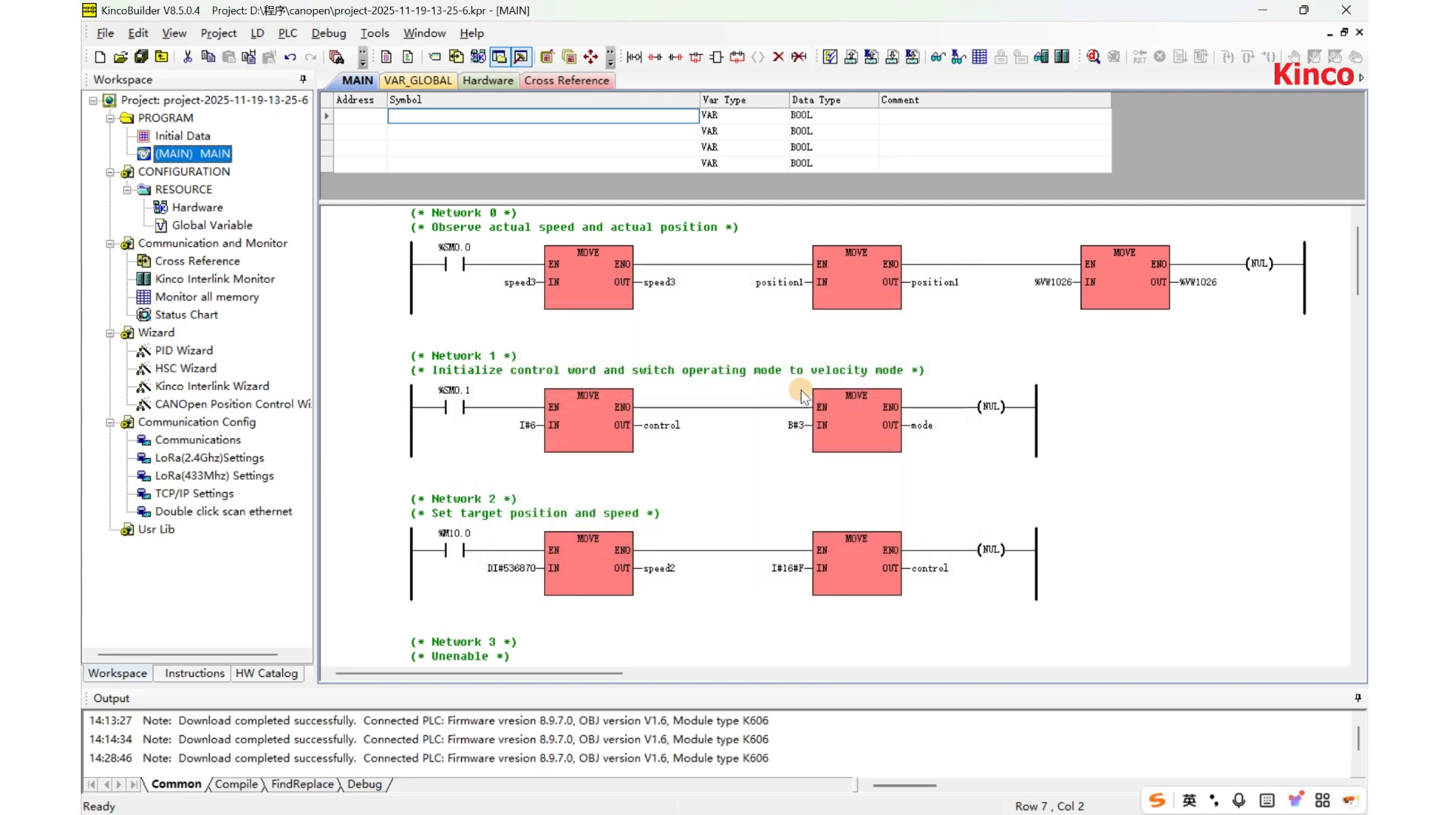
- Start online monitoring of the PLC program and check the drive's CAN PDO configuration in KincoServoPro
click(938, 58)
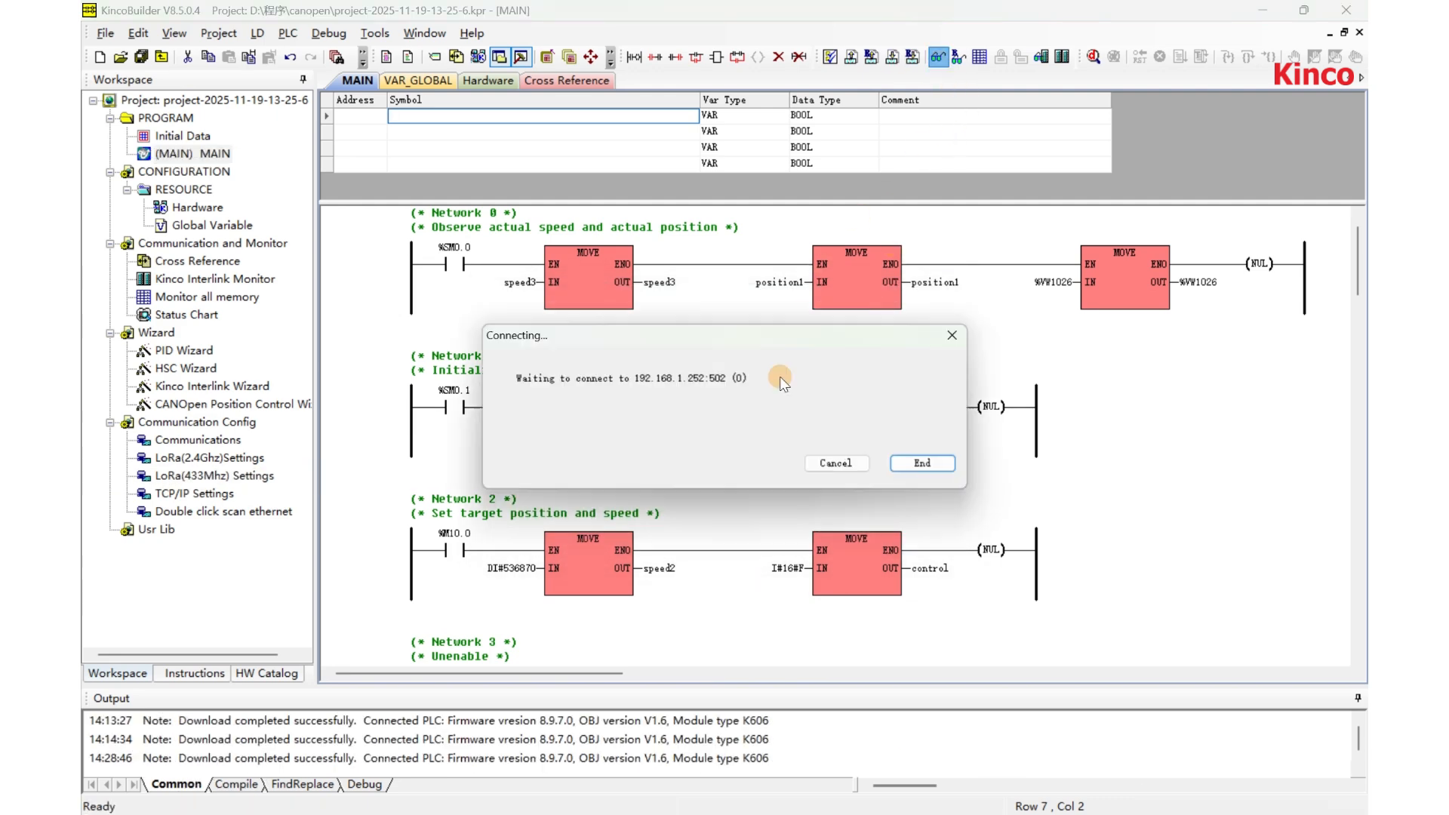
key(alt+Tab)
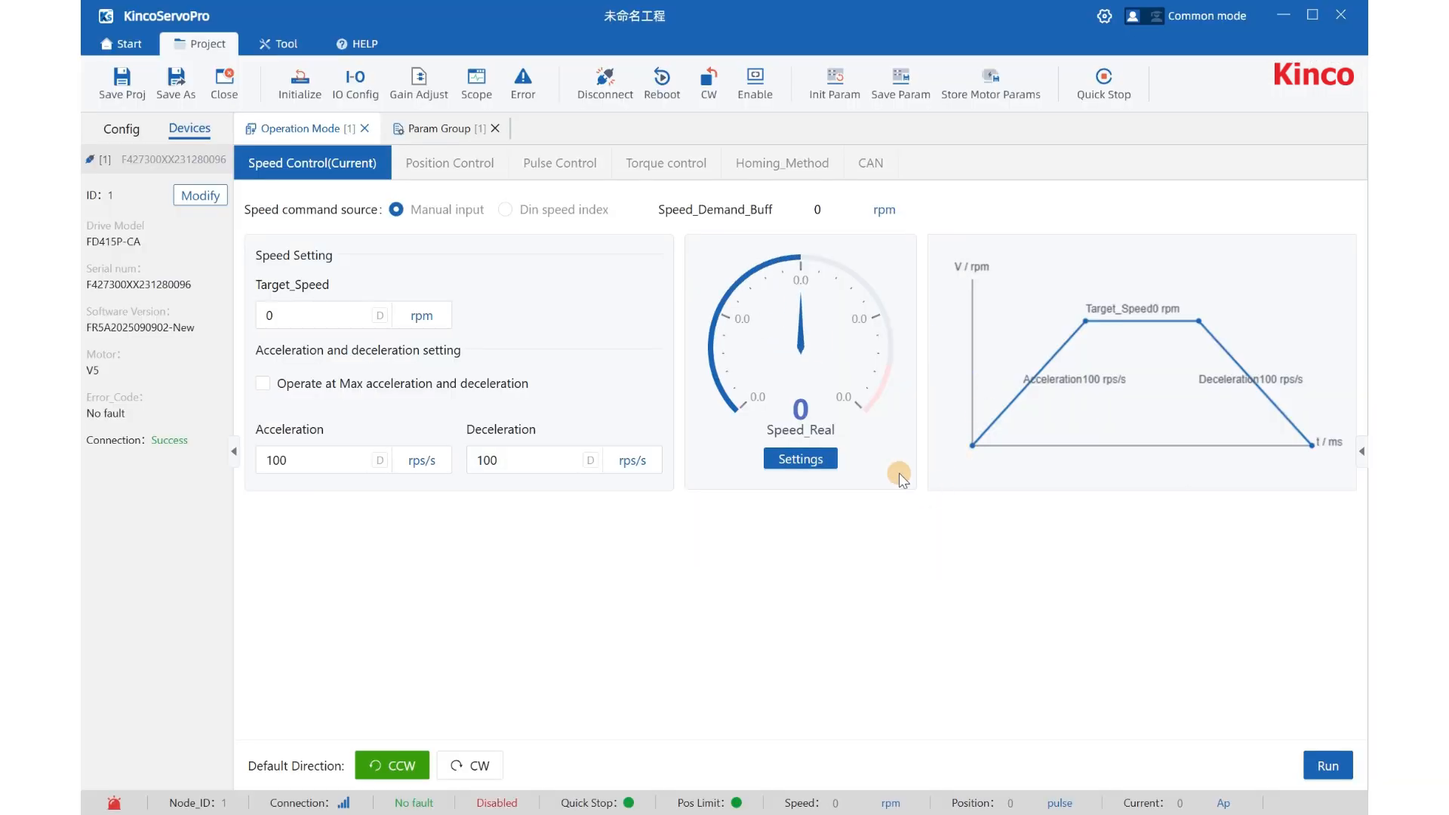
click(871, 163)
scroll(562, 610, down, 3)
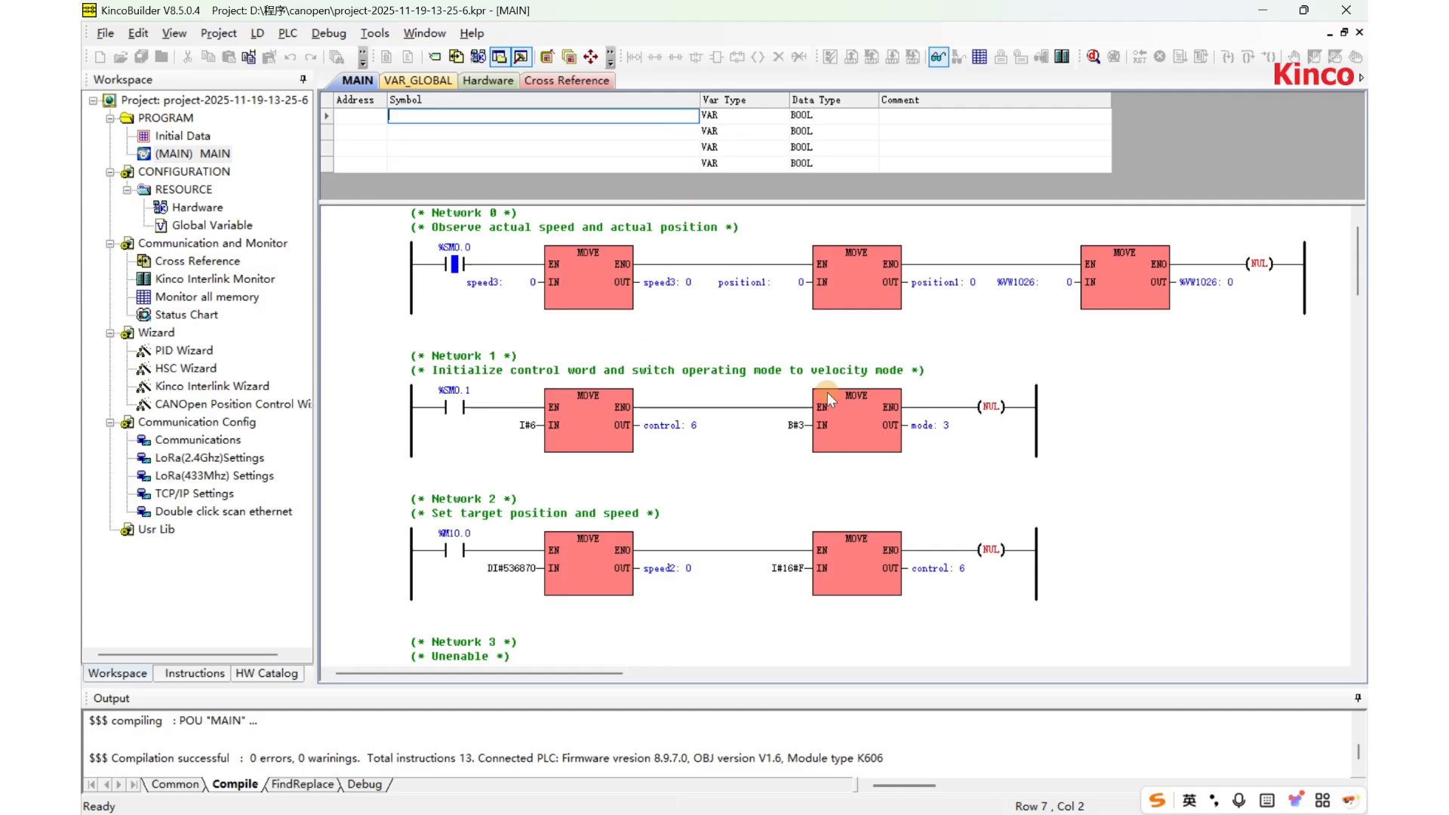
- In KincoBuilder, force contact %M10.0 in Network 2 to TRUE and observe the actual speed and position in Network 0
scroll(498, 504, down, 1)
right_click(458, 515)
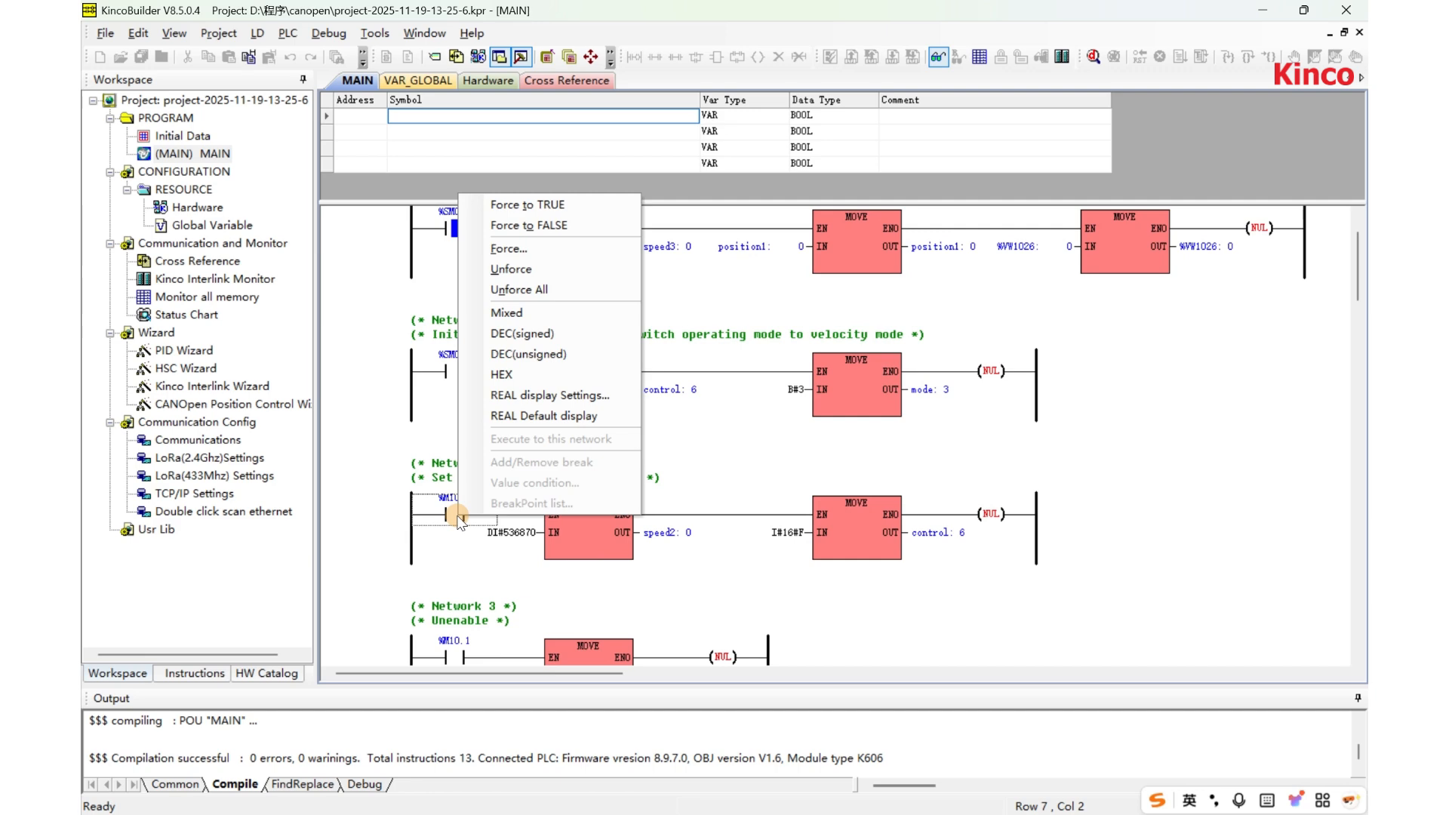
click(581, 208)
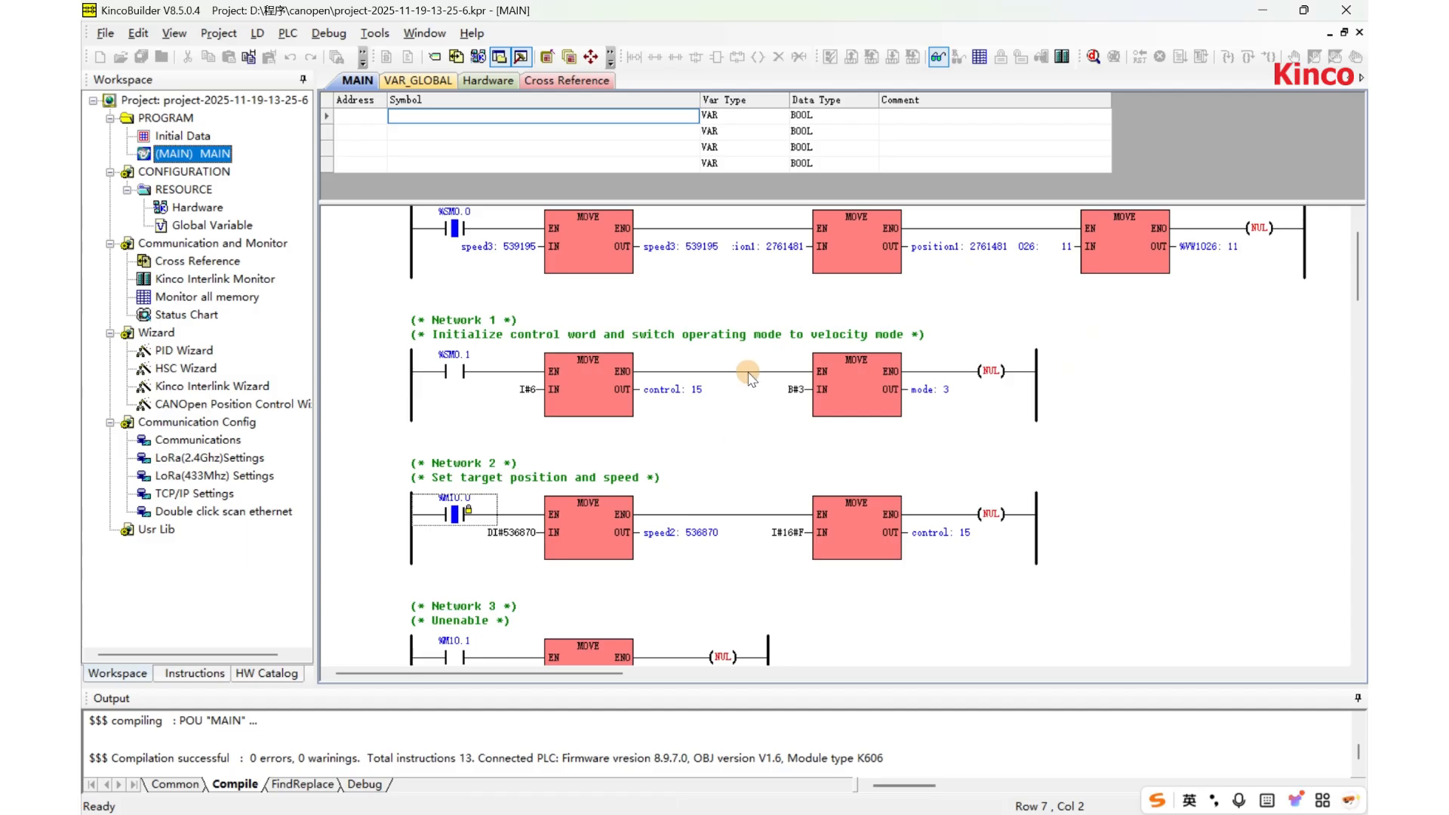
scroll(748, 375, up, 2)
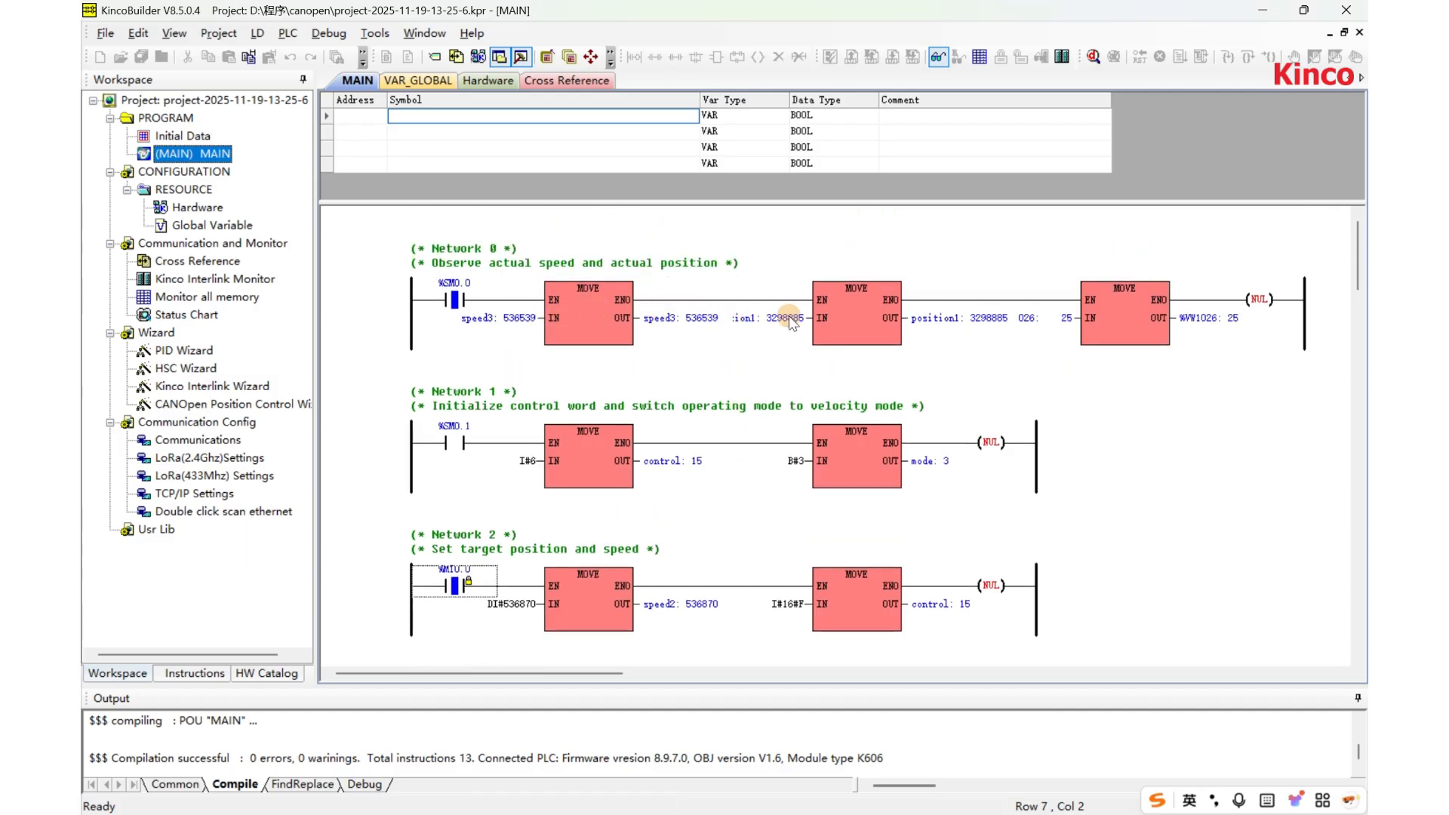